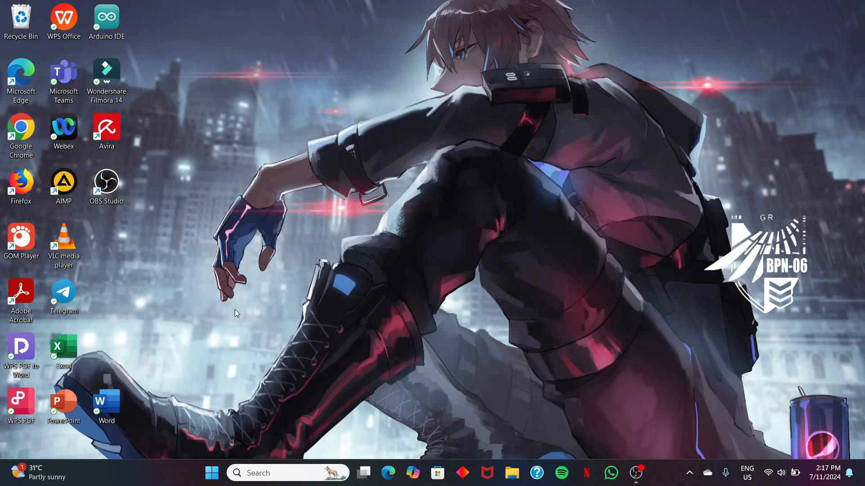
Start a blank document in Word and insert the built-in Austin cover page.
{"action": "double_click", "coordinate": [118, 408]}
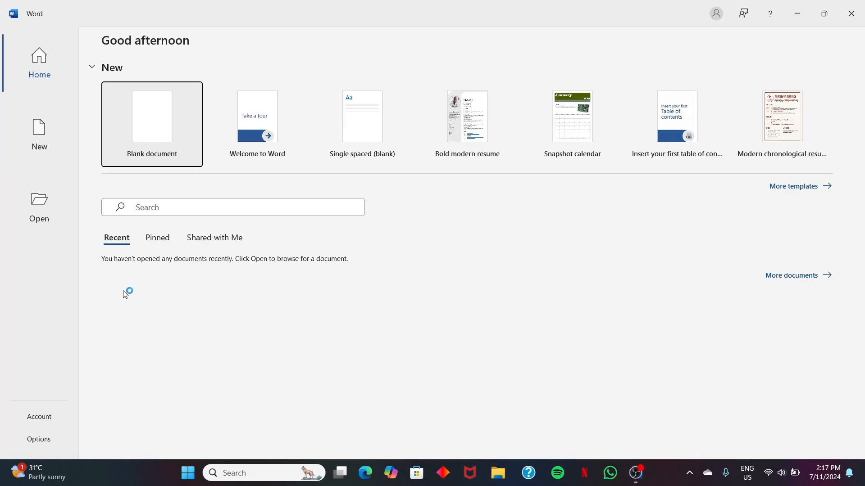
{"action": "left_click", "coordinate": [146, 115]}
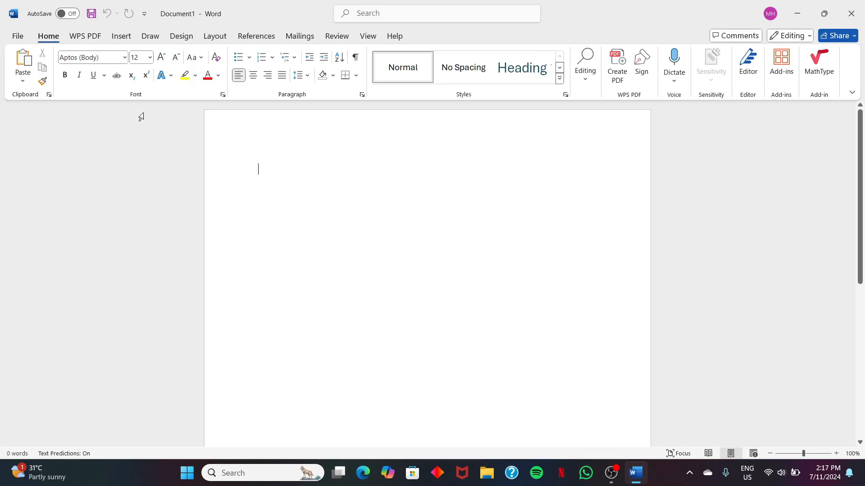
{"action": "left_click", "coordinate": [122, 39]}
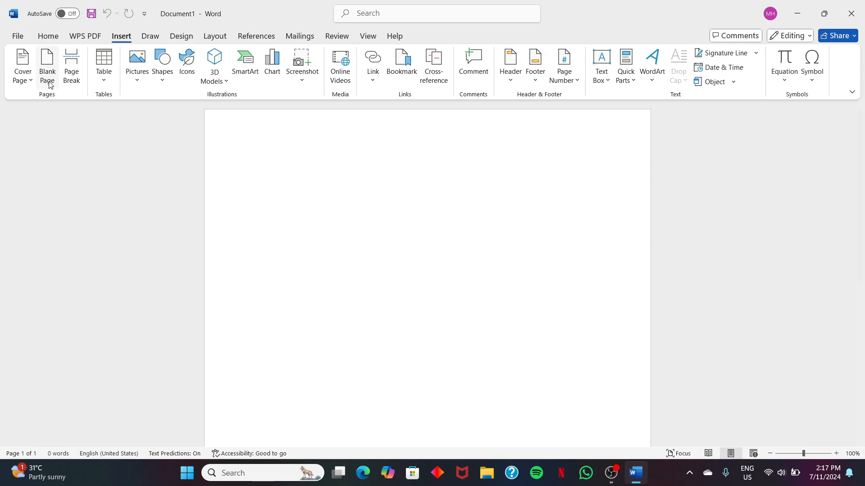
{"action": "left_click", "coordinate": [34, 82]}
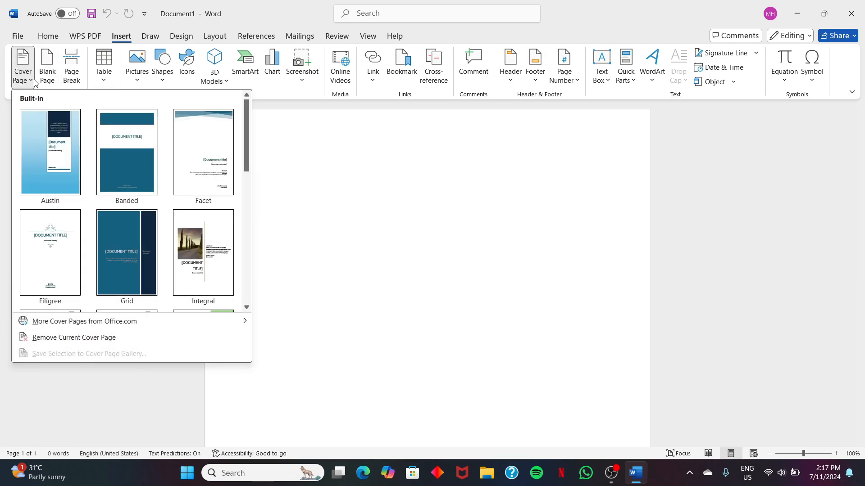
{"action": "left_click", "coordinate": [52, 137]}
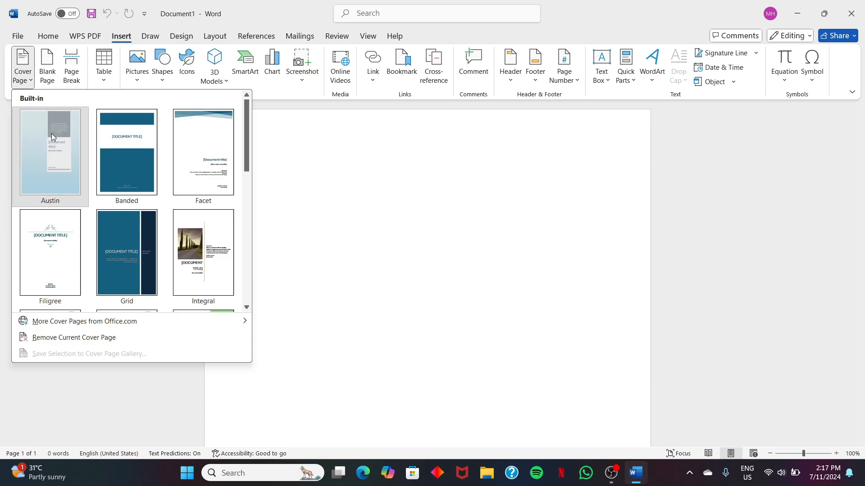
Examine the end of the cover page and the empty page that follows it.
{"action": "scroll", "coordinate": [402, 293], "scroll_direction": "down", "scroll_amount": 10}
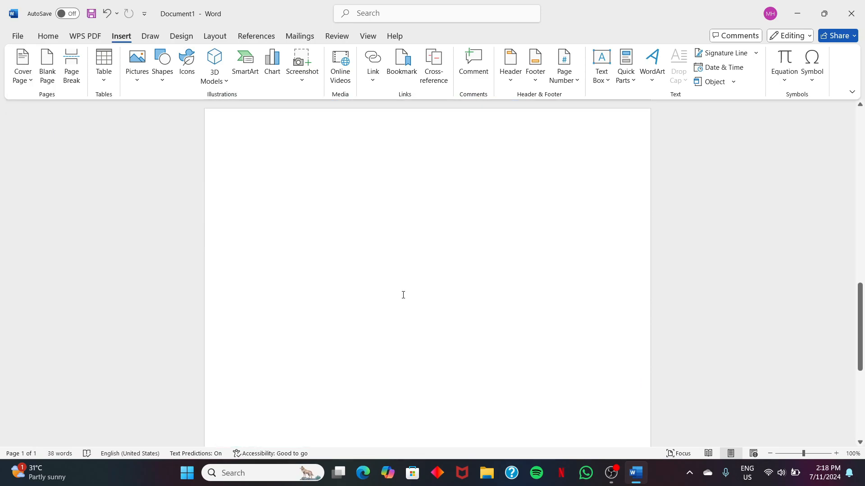
{"action": "scroll", "coordinate": [403, 293], "scroll_direction": "up", "scroll_amount": 3}
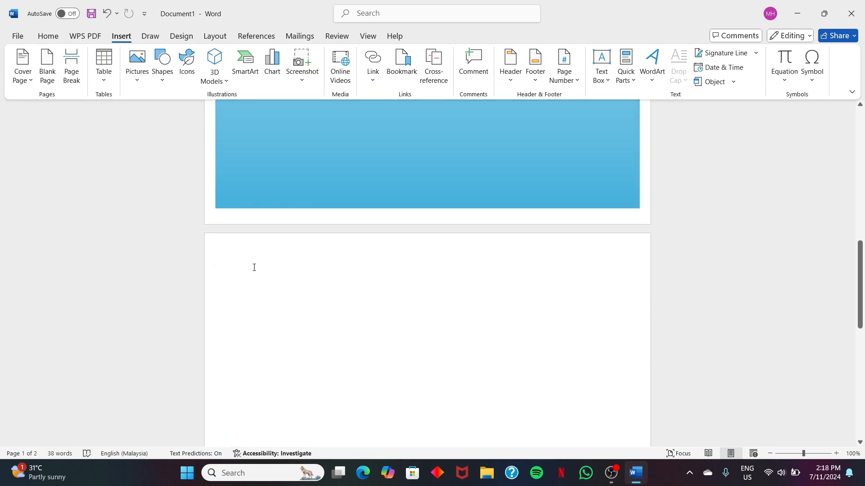
{"action": "scroll", "coordinate": [255, 267], "scroll_direction": "down", "scroll_amount": 5}
{"action": "scroll", "coordinate": [254, 267], "scroll_direction": "up", "scroll_amount": 5}
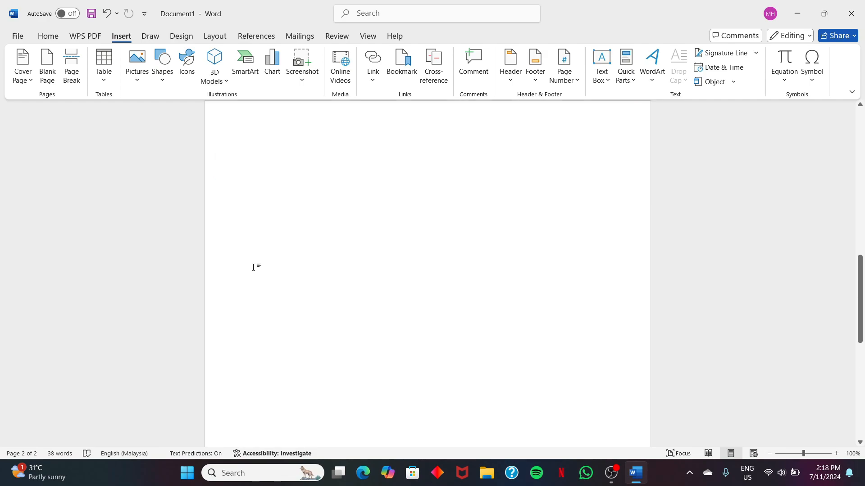
{"action": "scroll", "coordinate": [254, 268], "scroll_direction": "up", "scroll_amount": 3}
{"action": "scroll", "coordinate": [254, 268], "scroll_direction": "down", "scroll_amount": 4}
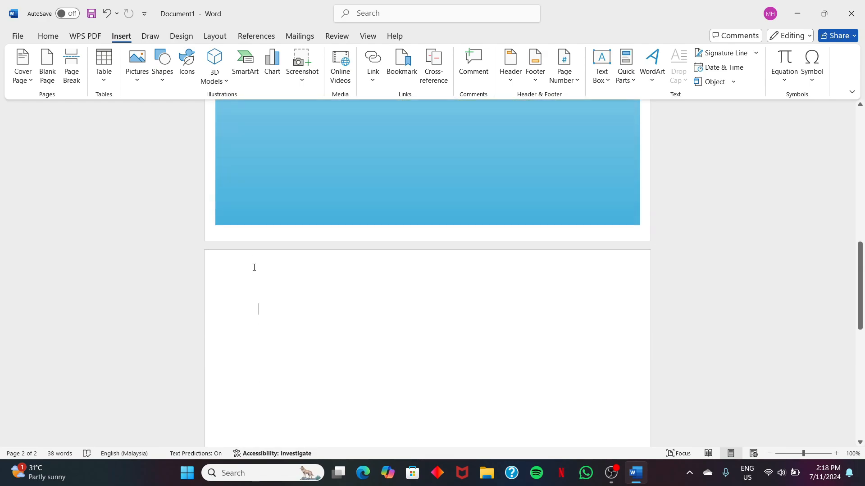
{"action": "scroll", "coordinate": [253, 267], "scroll_direction": "down", "scroll_amount": 3}
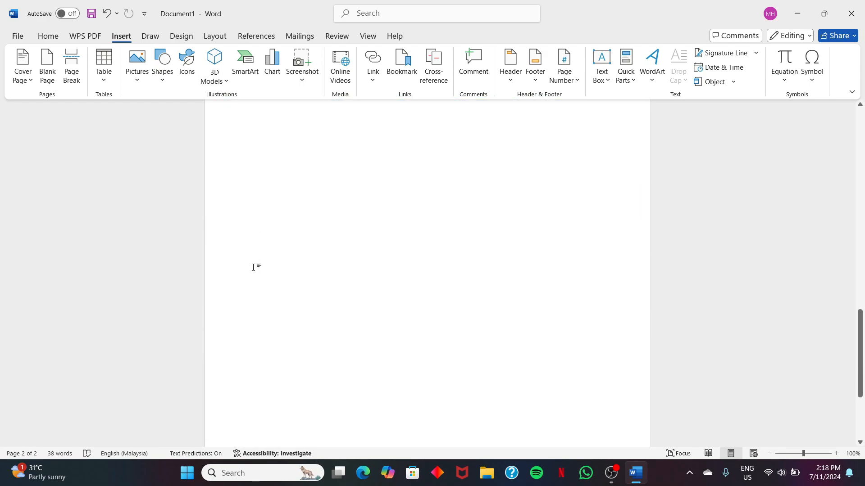
{"action": "scroll", "coordinate": [254, 268], "scroll_direction": "up", "scroll_amount": 3}
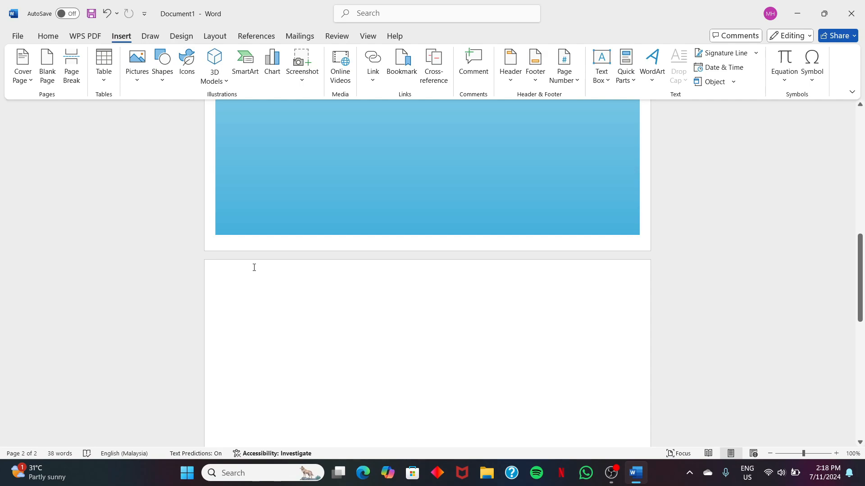
Insert a blank page, a page break, another blank page and another page break after the cover page.
{"action": "left_click", "coordinate": [57, 72]}
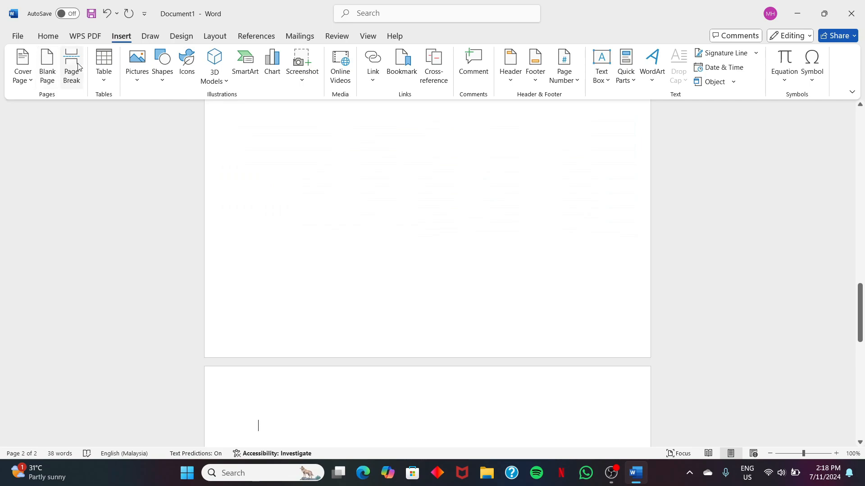
{"action": "left_click", "coordinate": [78, 69]}
{"action": "left_click", "coordinate": [42, 71]}
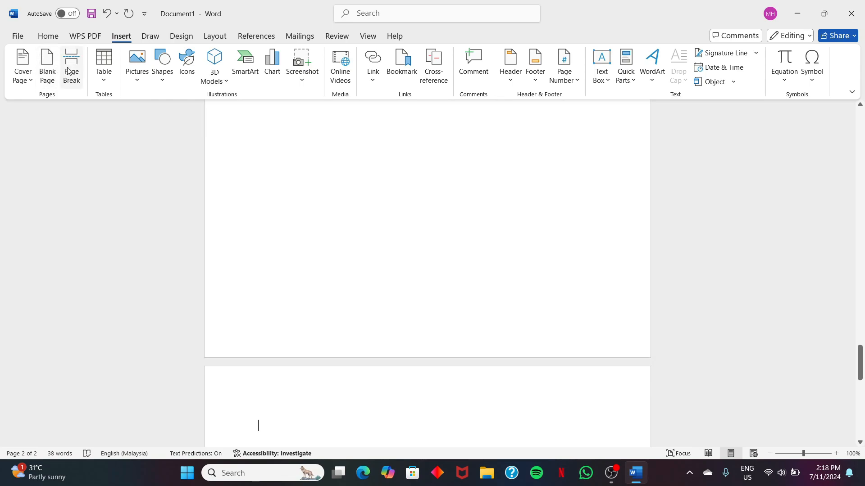
{"action": "left_click", "coordinate": [67, 70]}
Insert a table of 7 columns and 5 rows at the top of the empty fourth page.
{"action": "scroll", "coordinate": [236, 155], "scroll_direction": "up", "scroll_amount": 15}
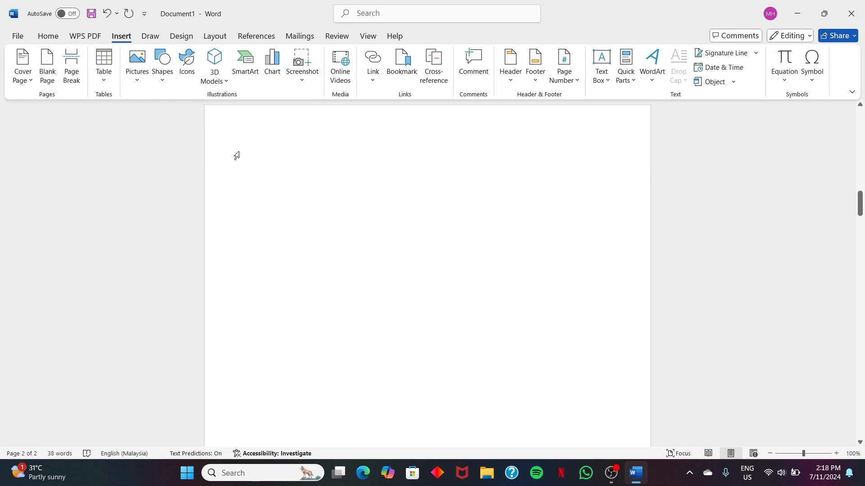
{"action": "scroll", "coordinate": [239, 152], "scroll_direction": "down", "scroll_amount": 10}
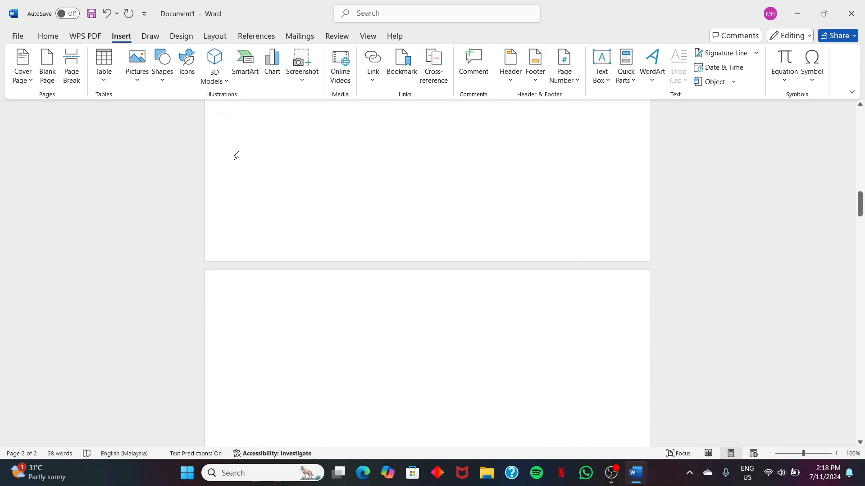
{"action": "scroll", "coordinate": [255, 125], "scroll_direction": "up", "scroll_amount": 5}
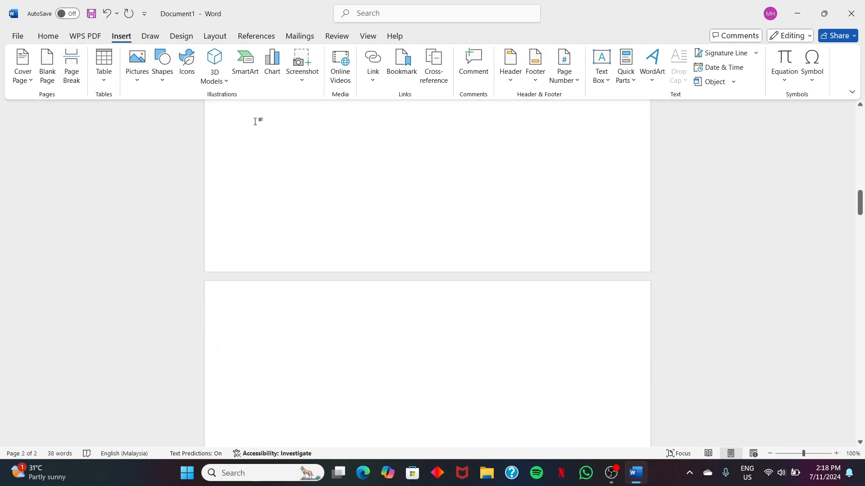
{"action": "scroll", "coordinate": [234, 246], "scroll_direction": "up", "scroll_amount": 10}
{"action": "scroll", "coordinate": [233, 245], "scroll_direction": "down", "scroll_amount": 7}
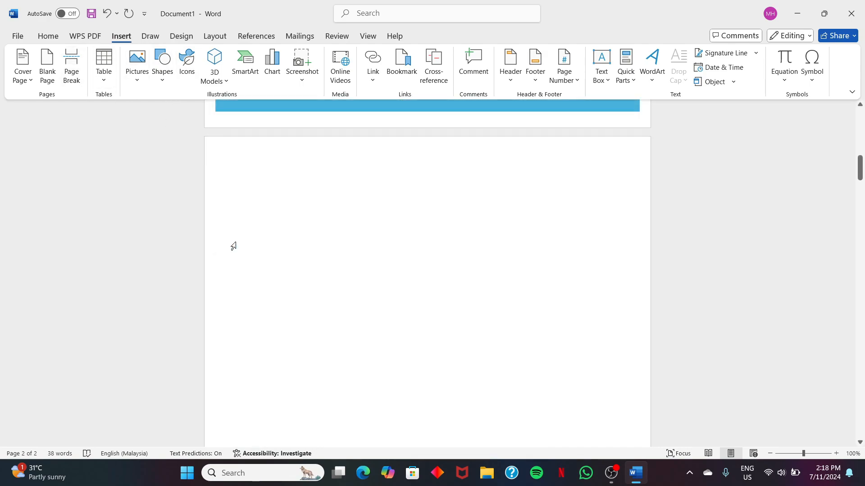
{"action": "scroll", "coordinate": [234, 246], "scroll_direction": "down", "scroll_amount": 5}
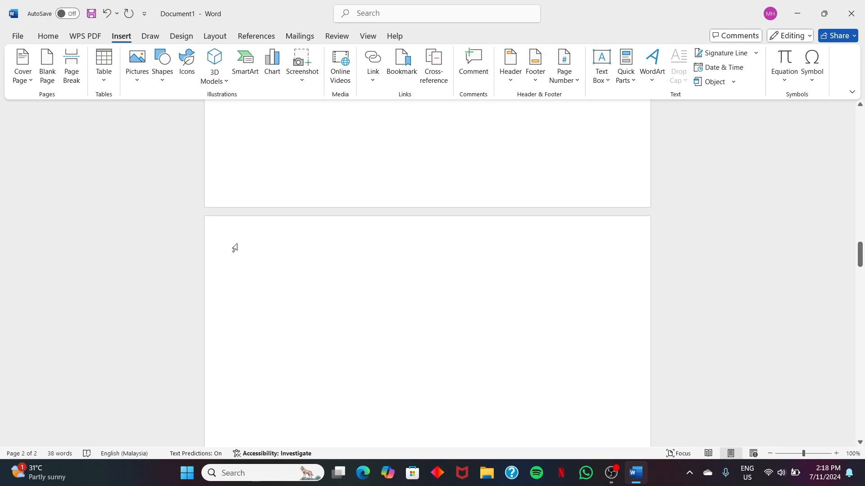
{"action": "right_click", "coordinate": [243, 260]}
{"action": "left_click", "coordinate": [103, 68]}
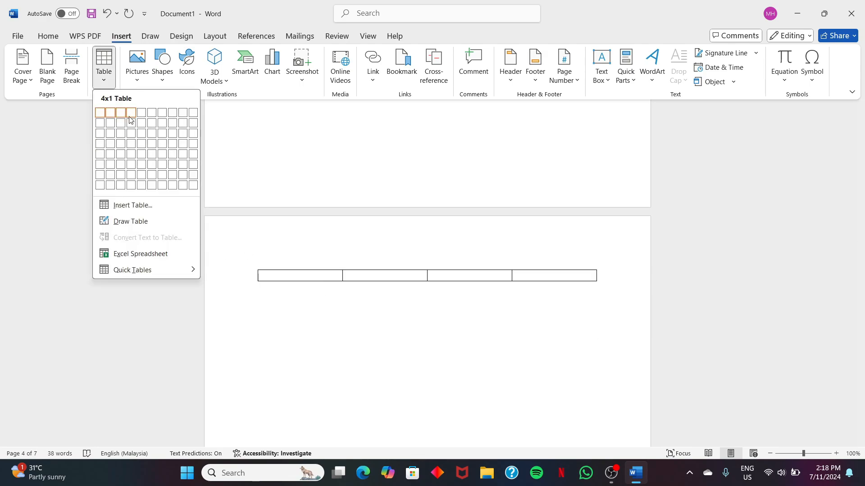
{"action": "left_click", "coordinate": [158, 154]}
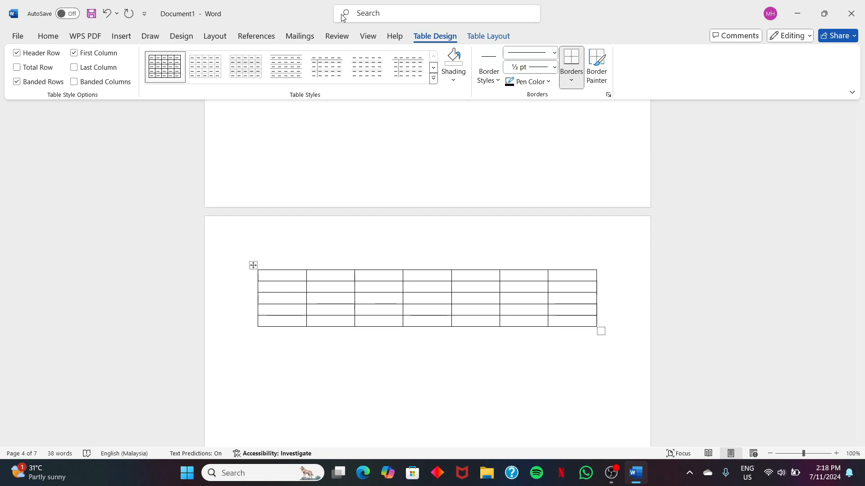
Apply the plain table style with thin grey borders and grey banded rows to the new table.
{"action": "left_click", "coordinate": [229, 80]}
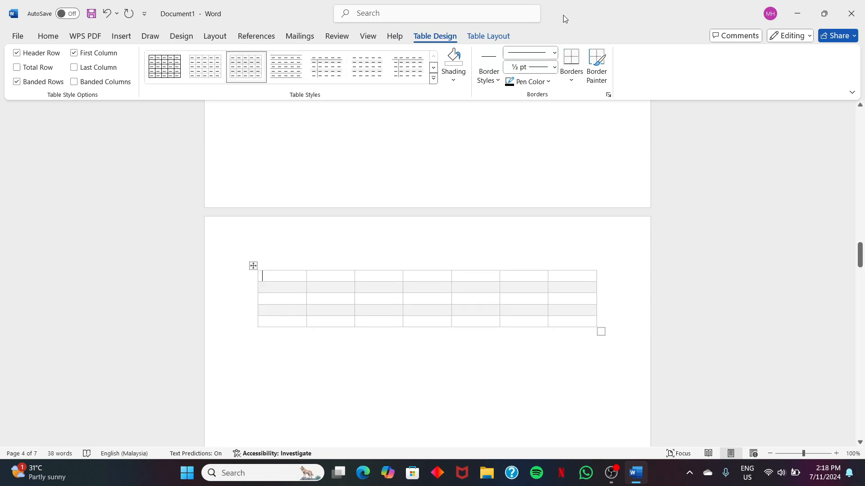
{"action": "left_click", "coordinate": [505, 39]}
{"action": "left_click", "coordinate": [451, 39]}
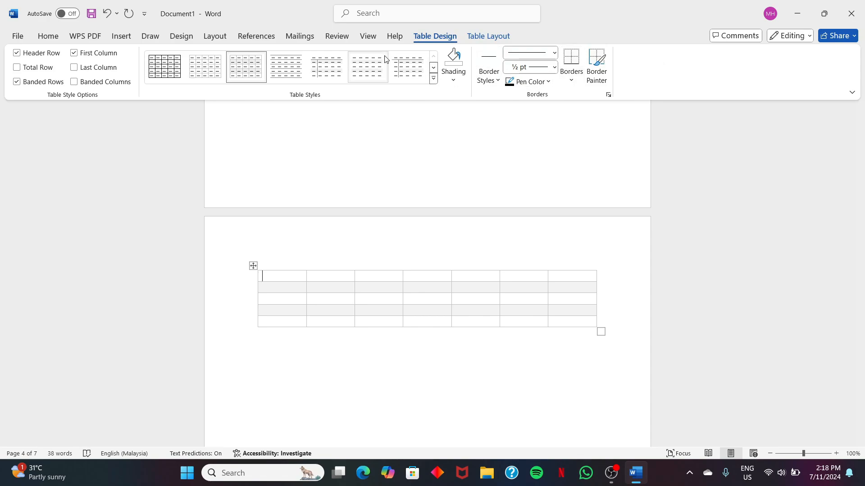
Insert the formula =3/1000 with number format 0.000 into the table's first cell.
{"action": "left_click", "coordinate": [485, 35]}
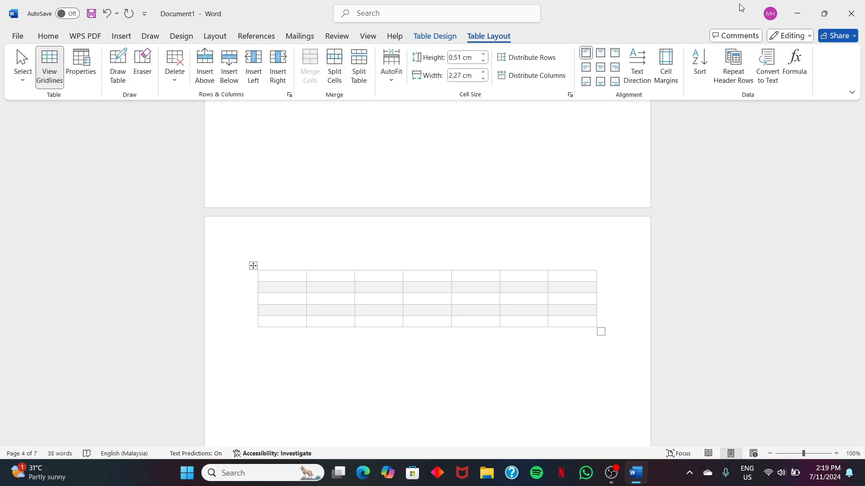
{"action": "left_click", "coordinate": [793, 64]}
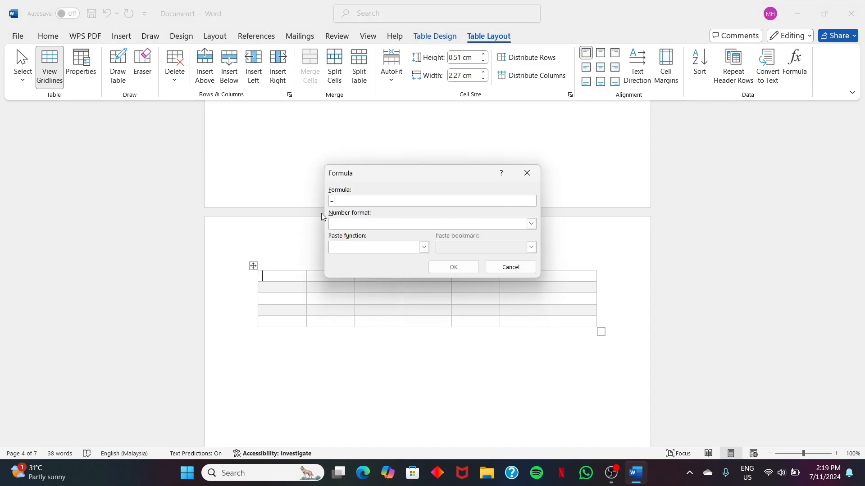
{"action": "left_click", "coordinate": [424, 247]}
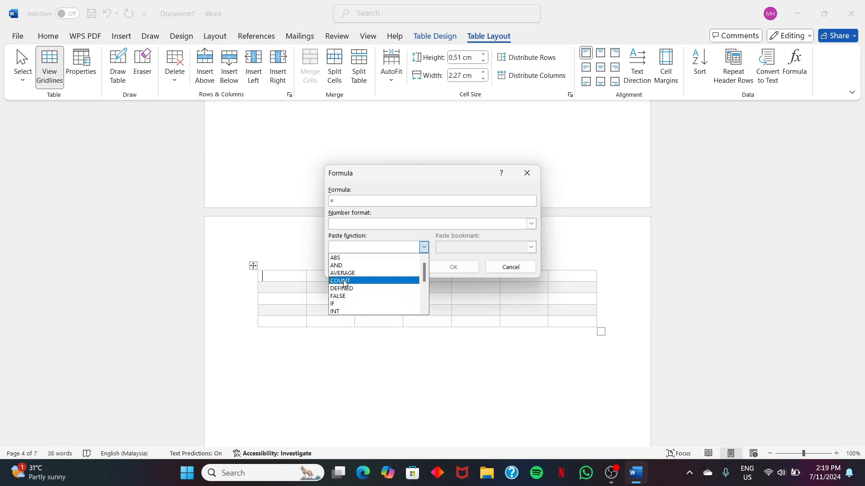
{"action": "left_click", "coordinate": [362, 202]}
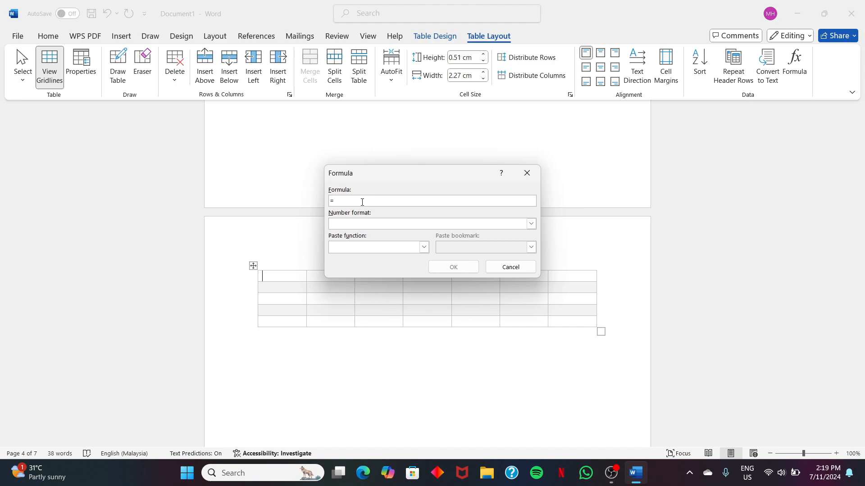
{"action": "type", "text": "3/100"}
{"action": "type", "text": "000"}
{"action": "left_click", "coordinate": [531, 224]}
{"action": "left_click", "coordinate": [452, 276]}
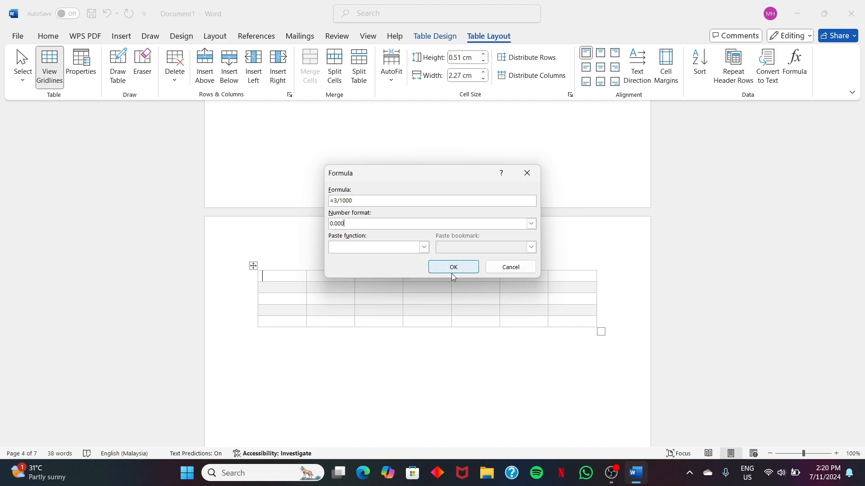
{"action": "left_click", "coordinate": [455, 267]}
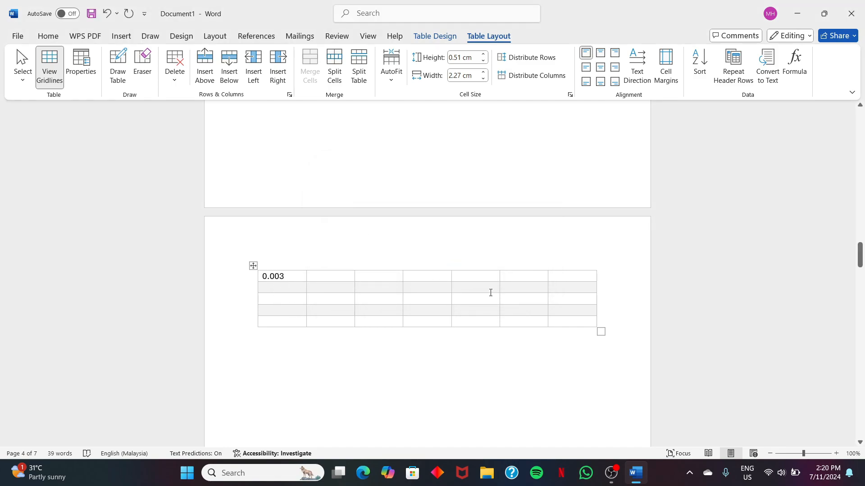
{"action": "scroll", "coordinate": [491, 293], "scroll_direction": "down", "scroll_amount": 5}
{"action": "scroll", "coordinate": [490, 293], "scroll_direction": "up", "scroll_amount": 2}
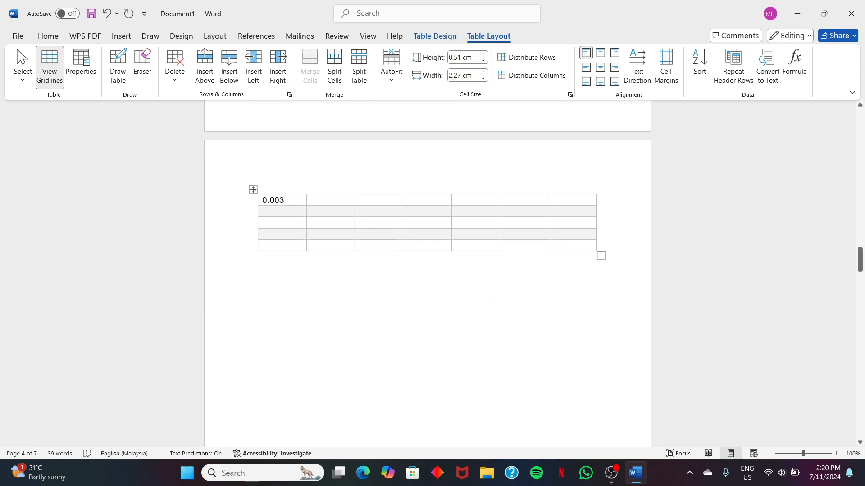
{"action": "scroll", "coordinate": [491, 293], "scroll_direction": "up", "scroll_amount": 4}
{"action": "scroll", "coordinate": [490, 290], "scroll_direction": "down", "scroll_amount": 1}
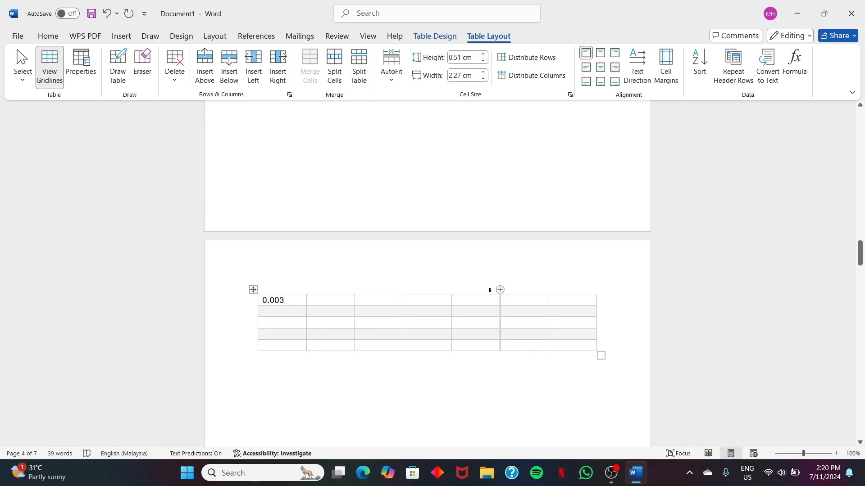
{"action": "scroll", "coordinate": [490, 290], "scroll_direction": "down", "scroll_amount": 1}
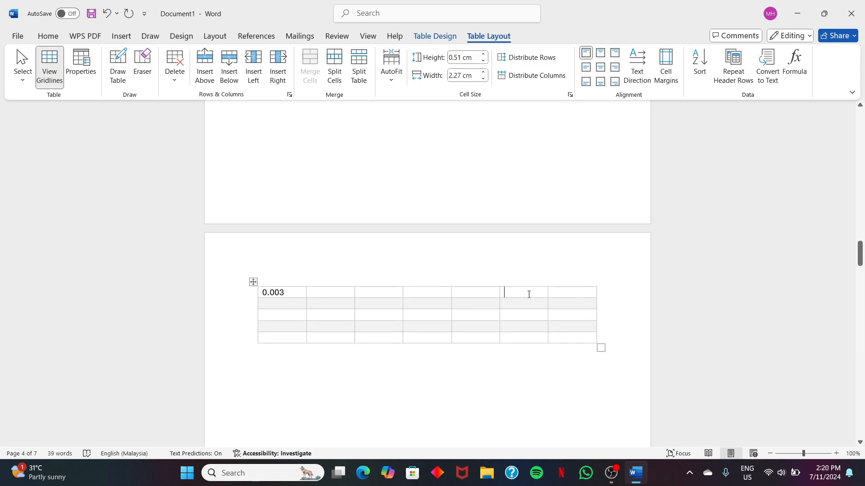
{"action": "scroll", "coordinate": [644, 214], "scroll_direction": "up", "scroll_amount": 6}
{"action": "scroll", "coordinate": [449, 258], "scroll_direction": "down", "scroll_amount": 8}
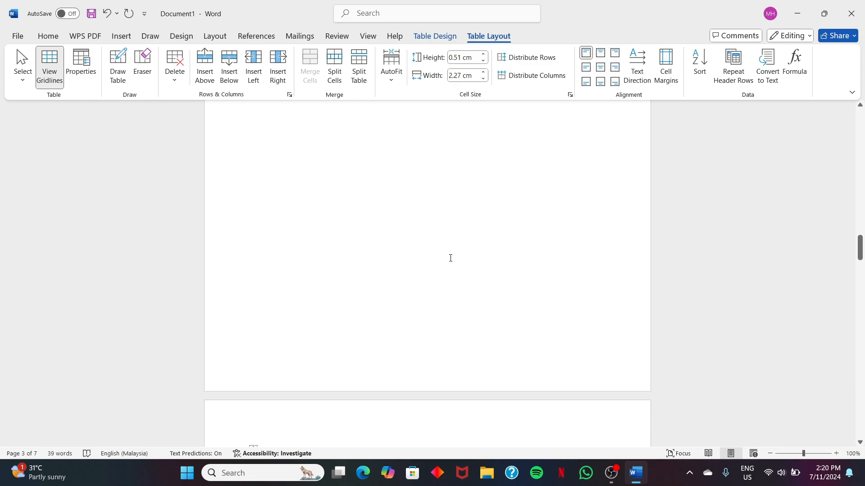
Place the text cursor at the start of the empty fifth page below the table page.
{"action": "left_click", "coordinate": [131, 36]}
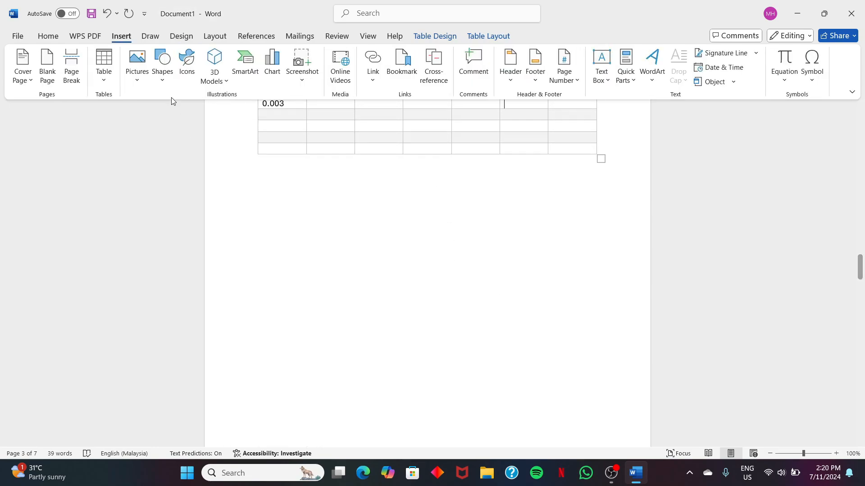
{"action": "scroll", "coordinate": [306, 158], "scroll_direction": "down", "scroll_amount": 8}
{"action": "left_click", "coordinate": [257, 259]}
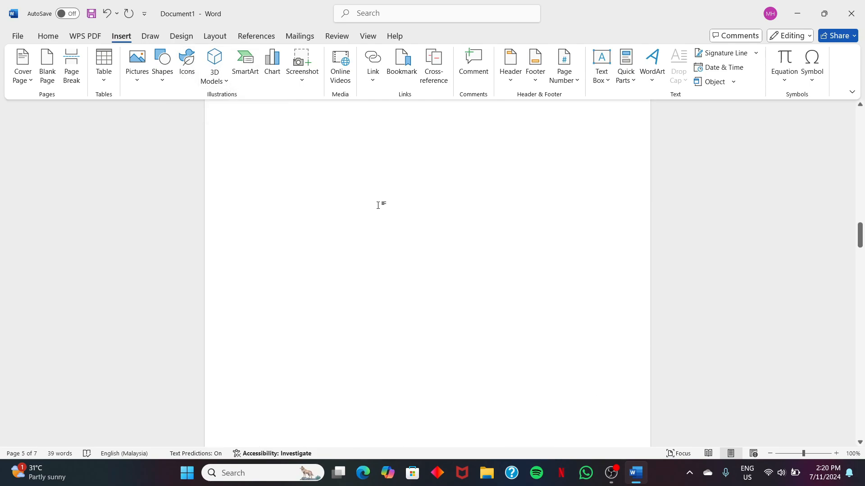
{"action": "scroll", "coordinate": [381, 204], "scroll_direction": "down", "scroll_amount": 10}
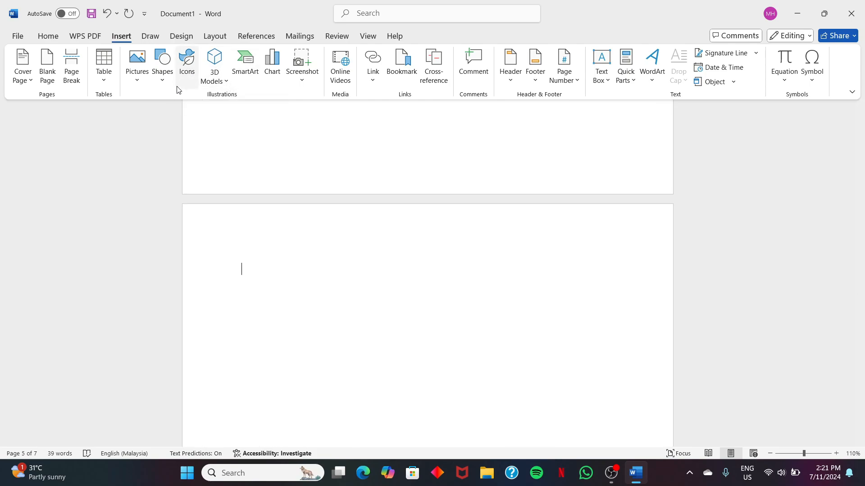
{"action": "left_click", "coordinate": [170, 79]}
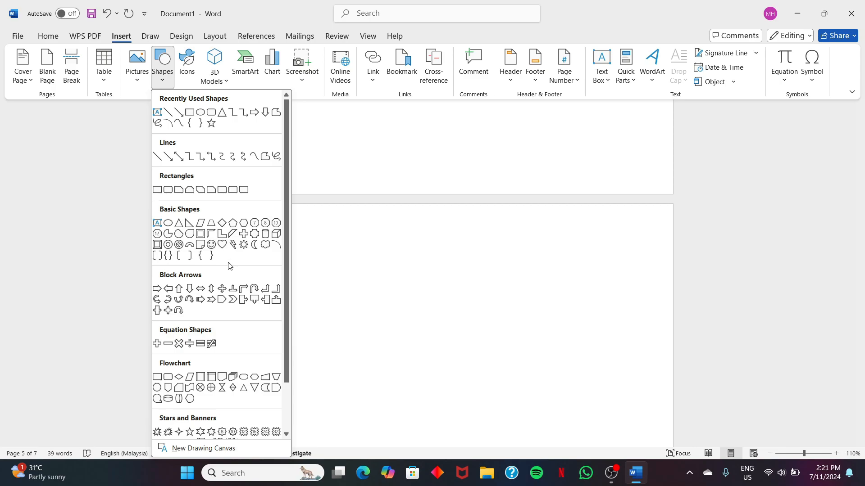
{"action": "scroll", "coordinate": [222, 345], "scroll_direction": "down", "scroll_amount": 2}
{"action": "scroll", "coordinate": [221, 345], "scroll_direction": "up", "scroll_amount": 2}
{"action": "scroll", "coordinate": [221, 344], "scroll_direction": "down", "scroll_amount": 2}
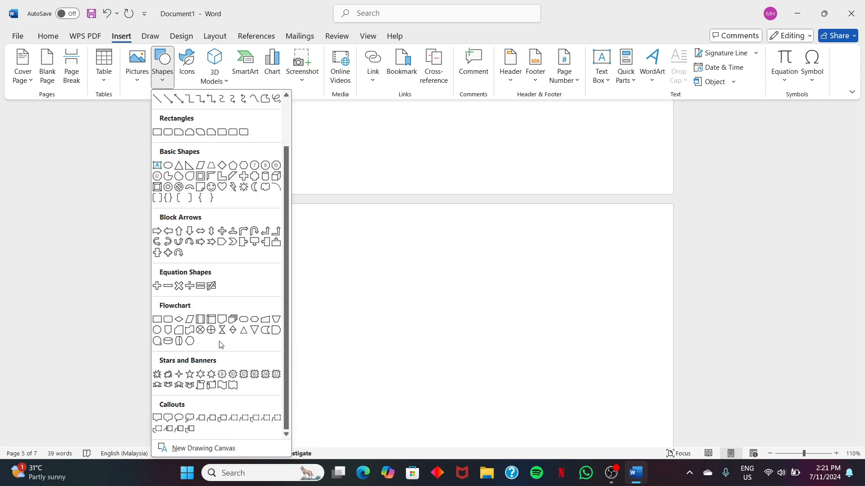
{"action": "left_click", "coordinate": [165, 83]}
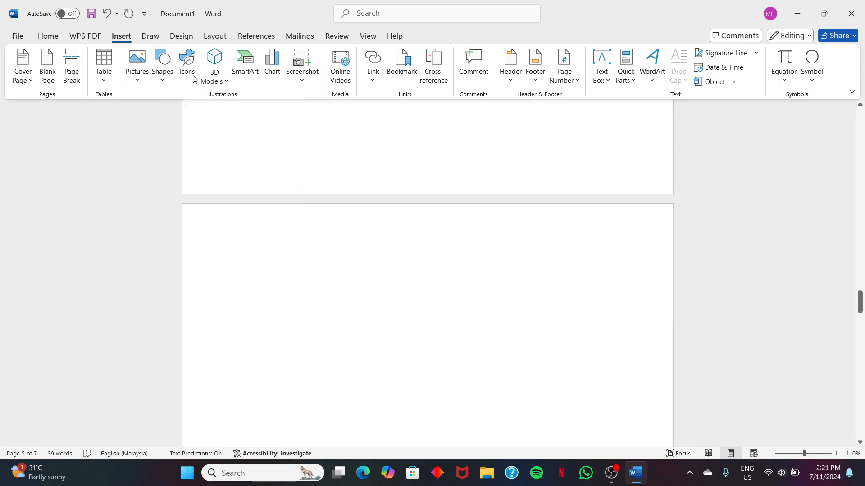
Insert a Picture Organization Chart SmartArt graphic from the Hierarchy category on the empty fifth page.
{"action": "left_click", "coordinate": [243, 74]}
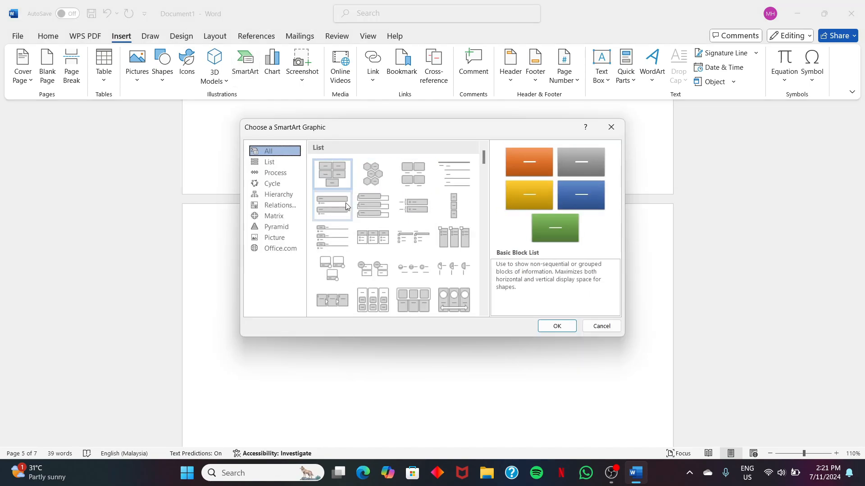
{"action": "left_click", "coordinate": [346, 206]}
{"action": "left_click", "coordinate": [413, 206]}
{"action": "left_click", "coordinate": [419, 278]}
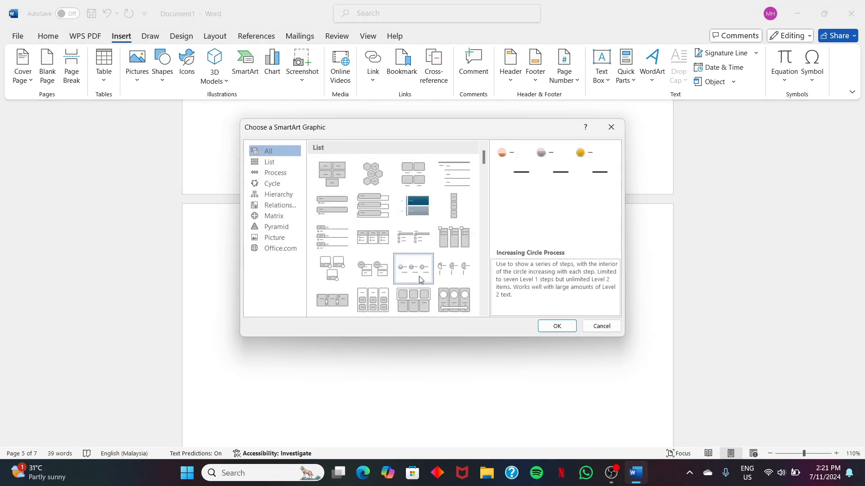
{"action": "left_click", "coordinate": [272, 166]}
{"action": "left_click", "coordinate": [274, 173]}
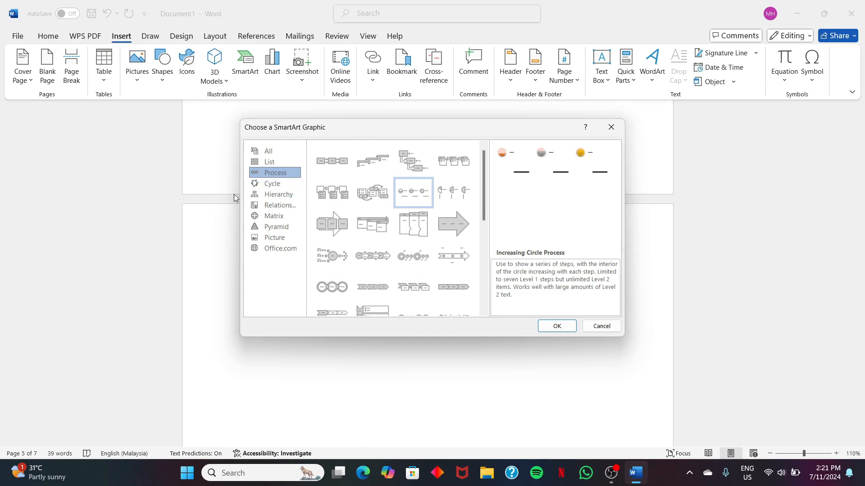
{"action": "left_click", "coordinate": [269, 193]}
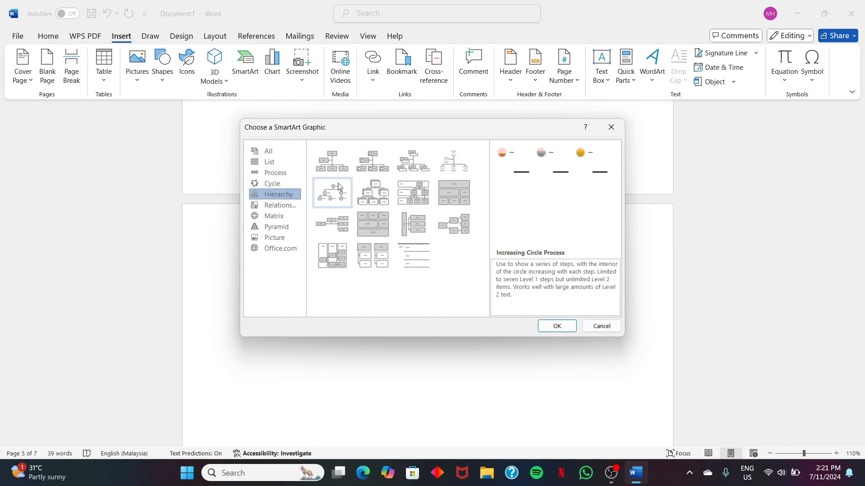
{"action": "left_click", "coordinate": [377, 173]}
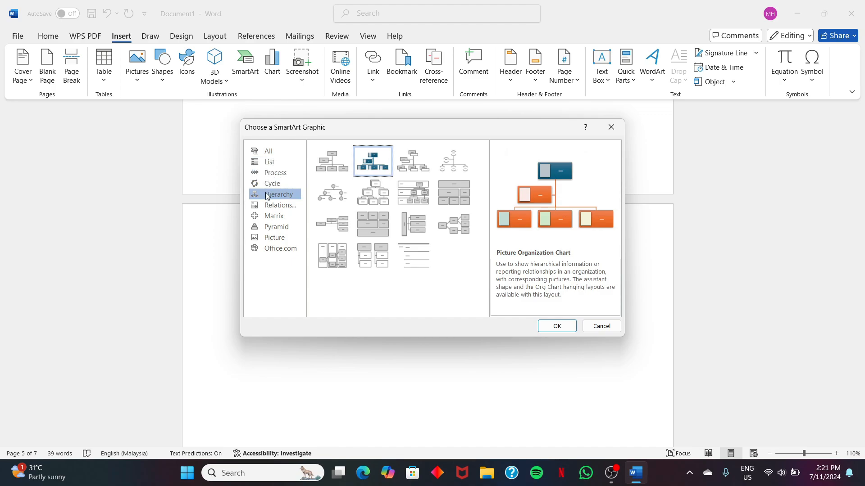
{"action": "left_click", "coordinate": [327, 163]}
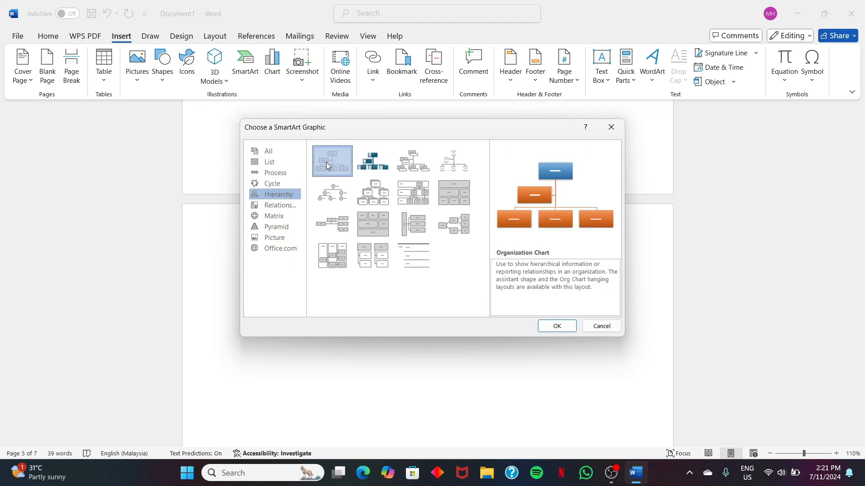
{"action": "left_click", "coordinate": [366, 207]}
{"action": "left_click", "coordinate": [388, 163]}
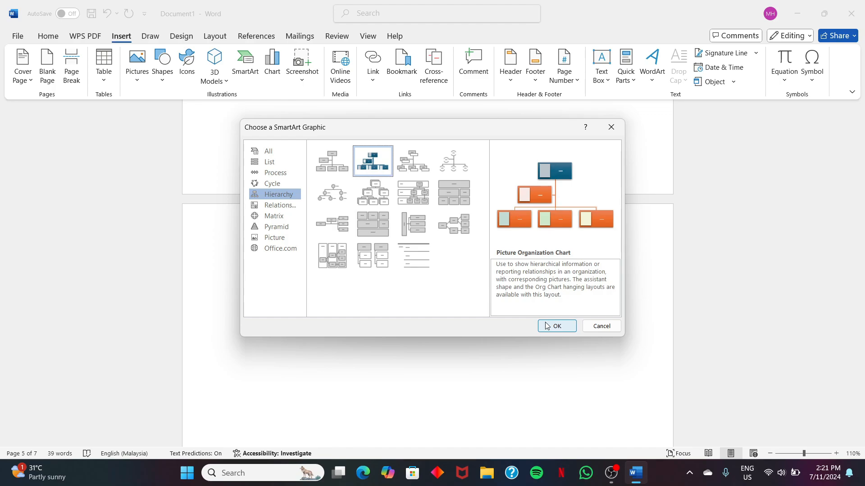
{"action": "left_click", "coordinate": [556, 326]}
{"action": "scroll", "coordinate": [405, 294], "scroll_direction": "down", "scroll_amount": 5}
{"action": "scroll", "coordinate": [404, 296], "scroll_direction": "up", "scroll_amount": 4}
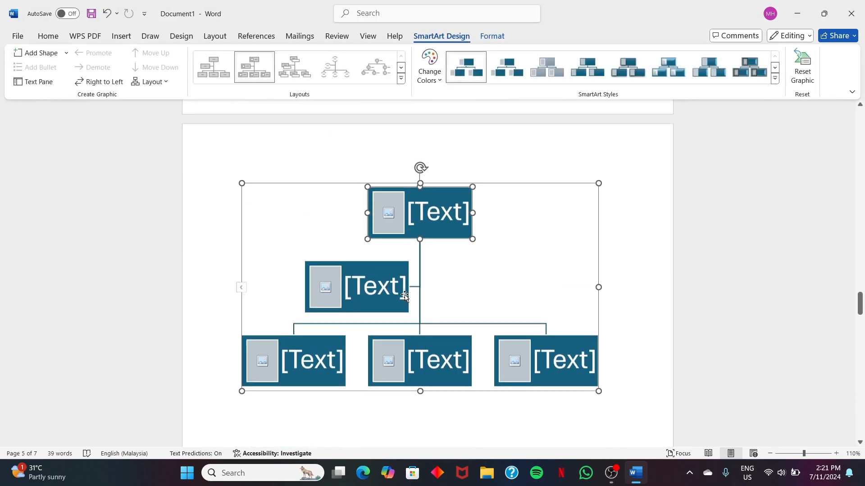
{"action": "scroll", "coordinate": [405, 296], "scroll_direction": "up", "scroll_amount": 1}
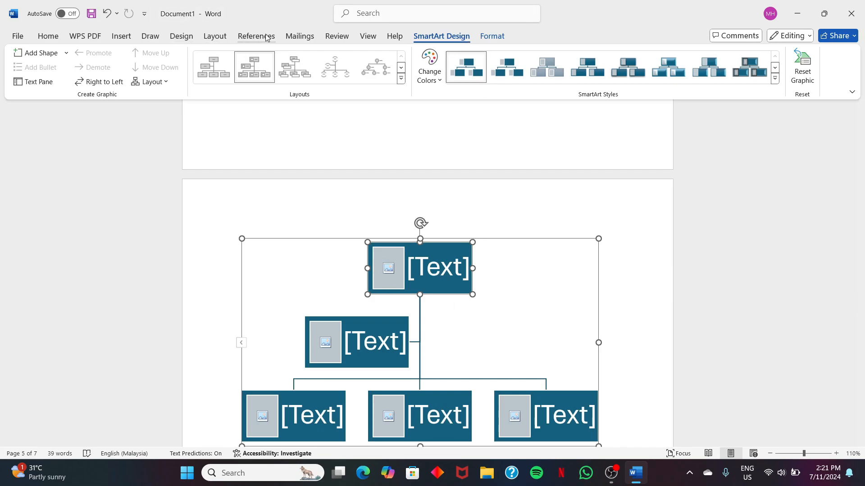
Add a new empty paragraph directly below the SmartArt organization chart.
{"action": "left_click", "coordinate": [122, 36]}
{"action": "scroll", "coordinate": [431, 363], "scroll_direction": "down", "scroll_amount": 6}
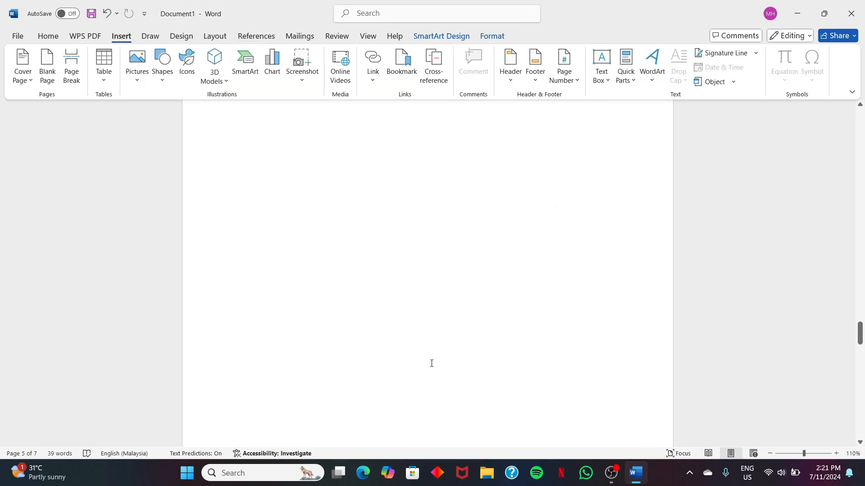
{"action": "scroll", "coordinate": [432, 363], "scroll_direction": "up", "scroll_amount": 4}
{"action": "scroll", "coordinate": [432, 363], "scroll_direction": "down", "scroll_amount": 1}
{"action": "left_click", "coordinate": [327, 174]}
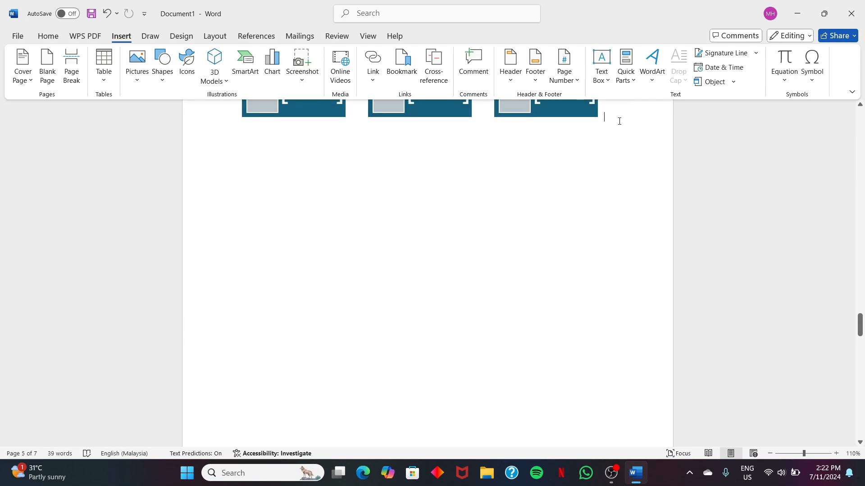
{"action": "key", "text": "Return"}
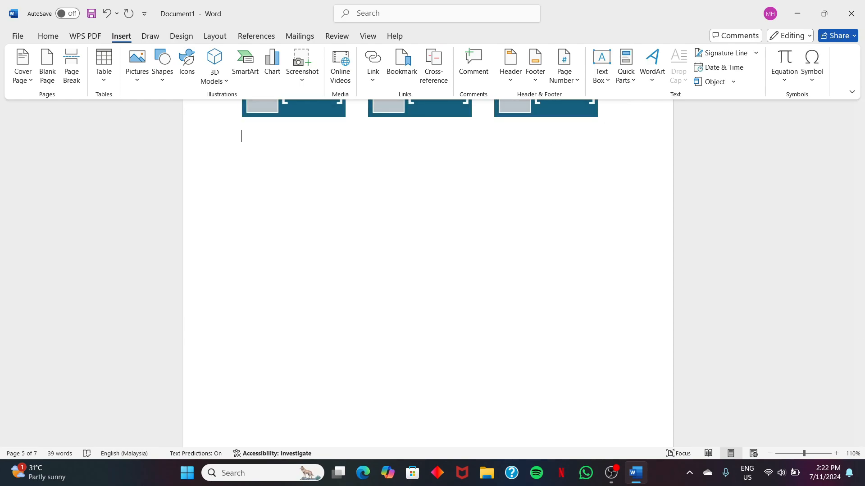
Insert a Clustered Column chart with the default sample data below the organization chart and close its data sheet.
{"action": "left_click", "coordinate": [272, 62]}
{"action": "left_click", "coordinate": [290, 145]}
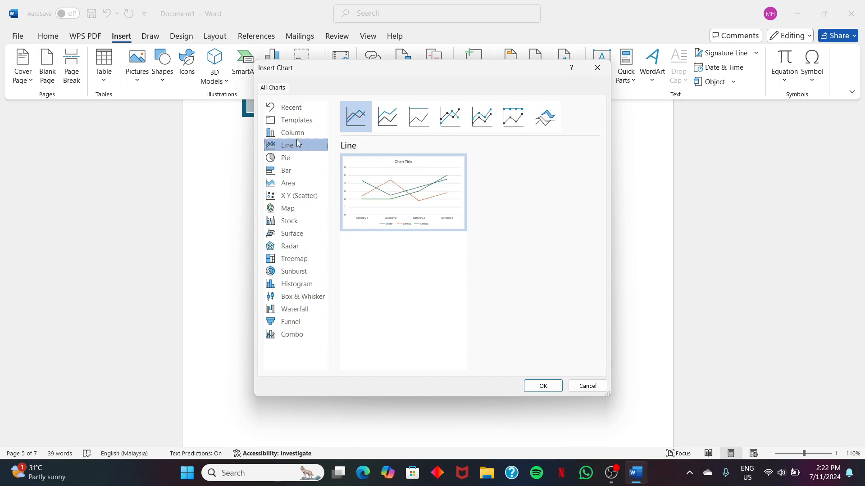
{"action": "left_click", "coordinate": [300, 133]}
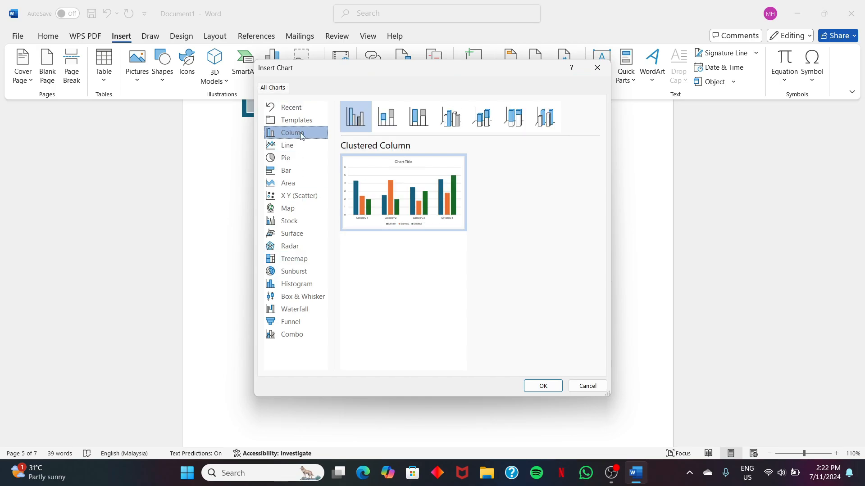
{"action": "left_click", "coordinate": [543, 386]}
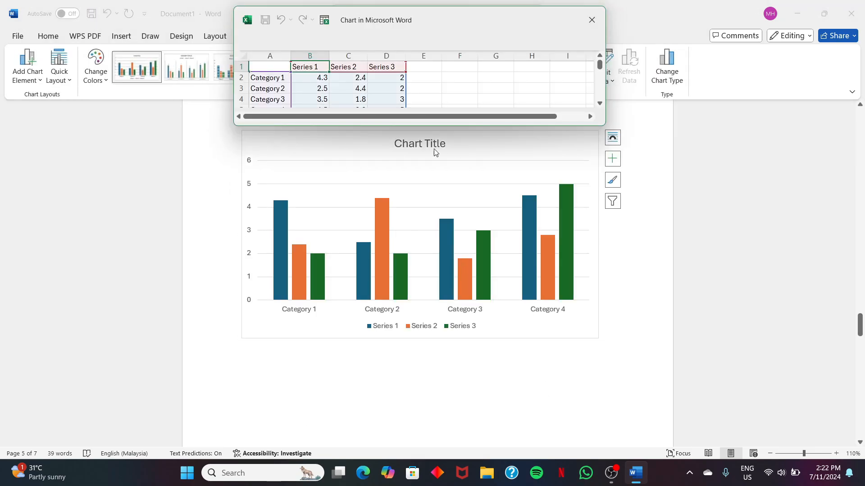
{"action": "scroll", "coordinate": [376, 87], "scroll_direction": "down", "scroll_amount": 1}
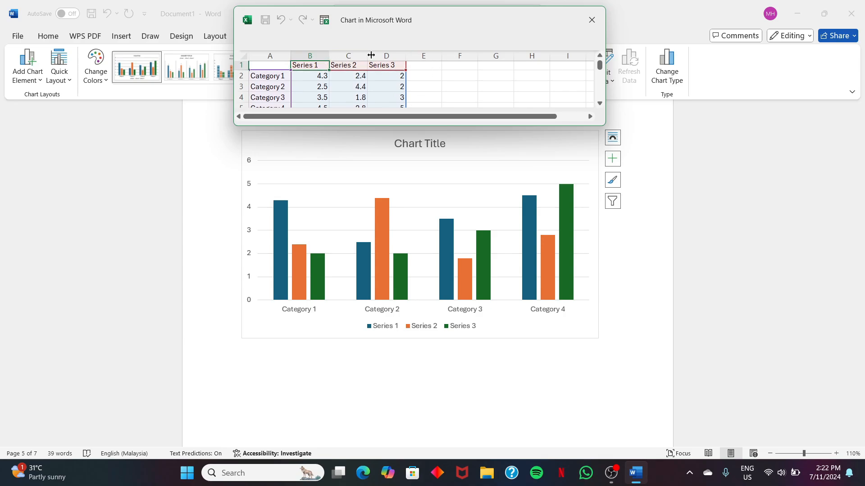
{"action": "left_click", "coordinate": [591, 19]}
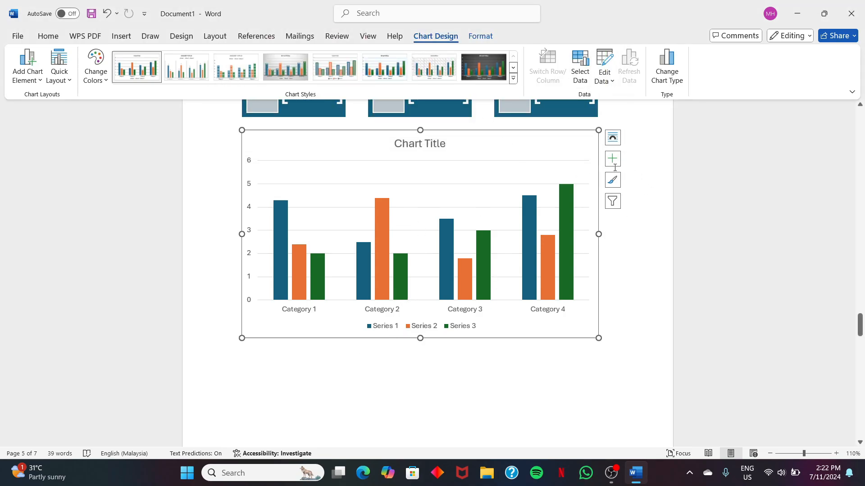
Apply the dark-background chart style with data labels and gradient columns to the column chart.
{"action": "scroll", "coordinate": [504, 289], "scroll_direction": "down", "scroll_amount": 1}
{"action": "scroll", "coordinate": [507, 295], "scroll_direction": "up", "scroll_amount": 2}
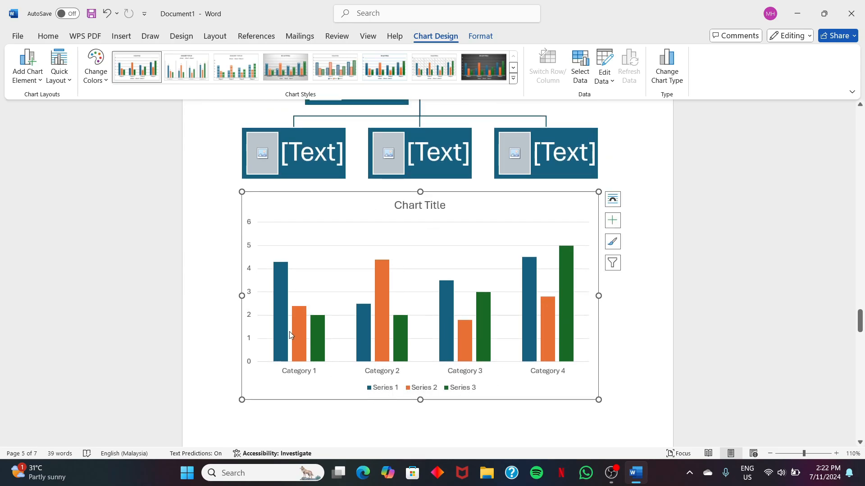
{"action": "scroll", "coordinate": [433, 305], "scroll_direction": "up", "scroll_amount": 5}
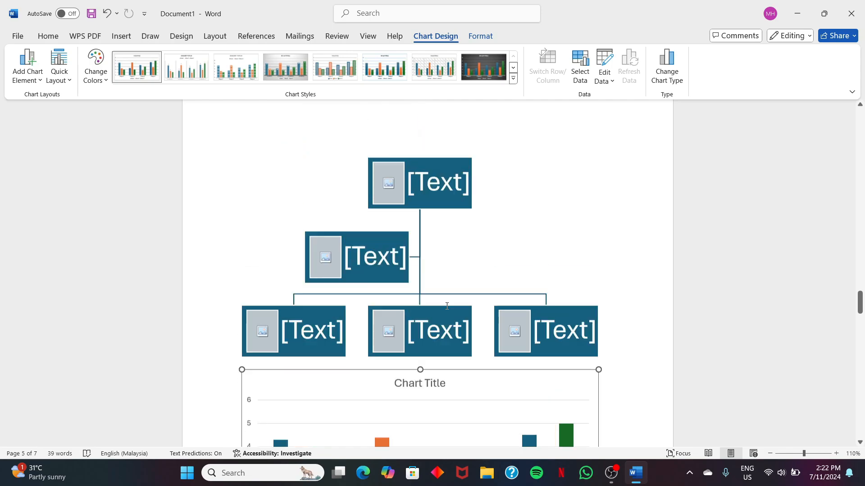
{"action": "scroll", "coordinate": [446, 306], "scroll_direction": "down", "scroll_amount": 4}
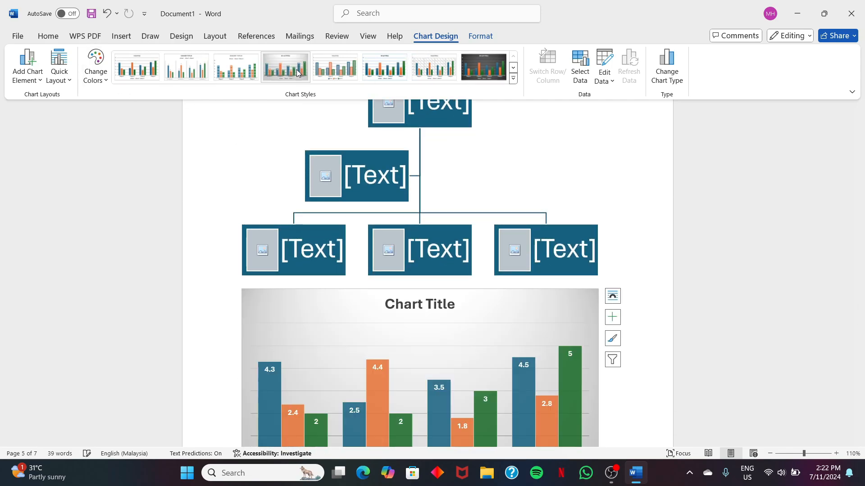
{"action": "left_click", "coordinate": [385, 67]}
{"action": "left_click", "coordinate": [496, 57]}
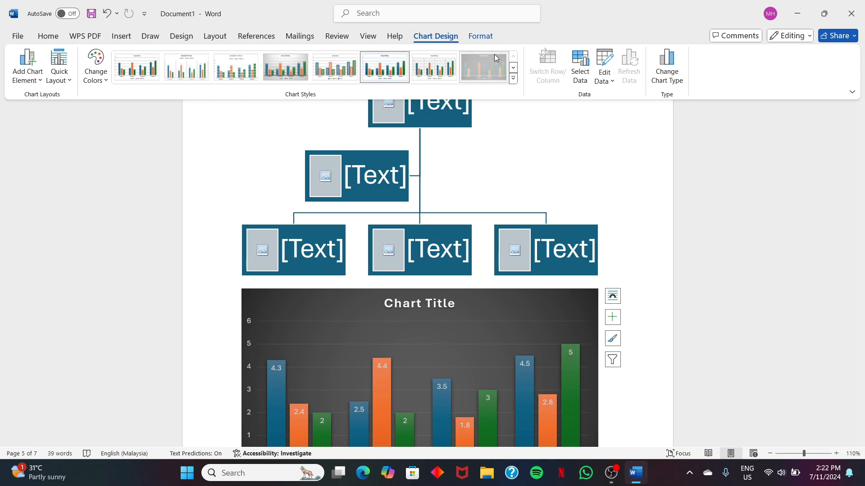
{"action": "left_click", "coordinate": [481, 36]}
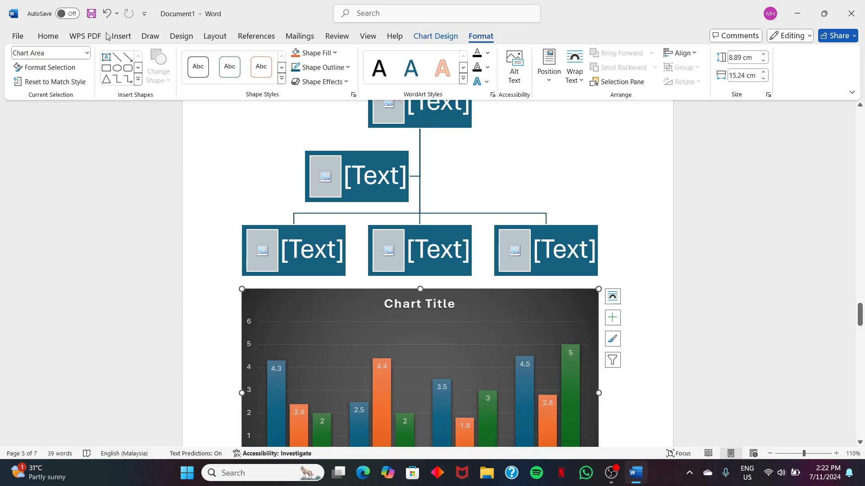
{"action": "left_click", "coordinate": [121, 36]}
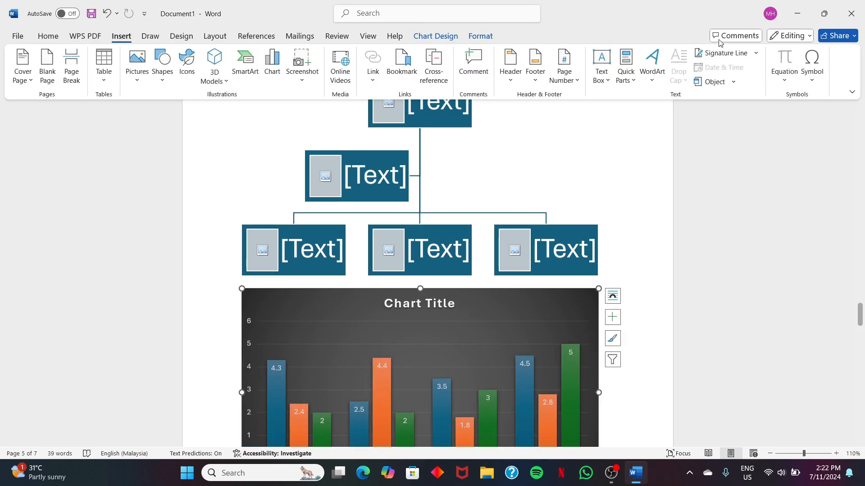
{"action": "scroll", "coordinate": [526, 143], "scroll_direction": "down", "scroll_amount": 10}
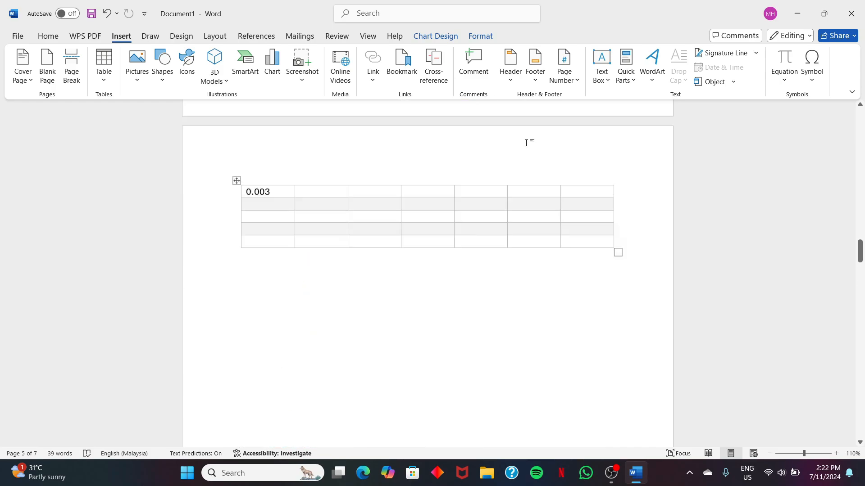
{"action": "scroll", "coordinate": [526, 143], "scroll_direction": "up", "scroll_amount": 8}
{"action": "scroll", "coordinate": [526, 143], "scroll_direction": "down", "scroll_amount": 7}
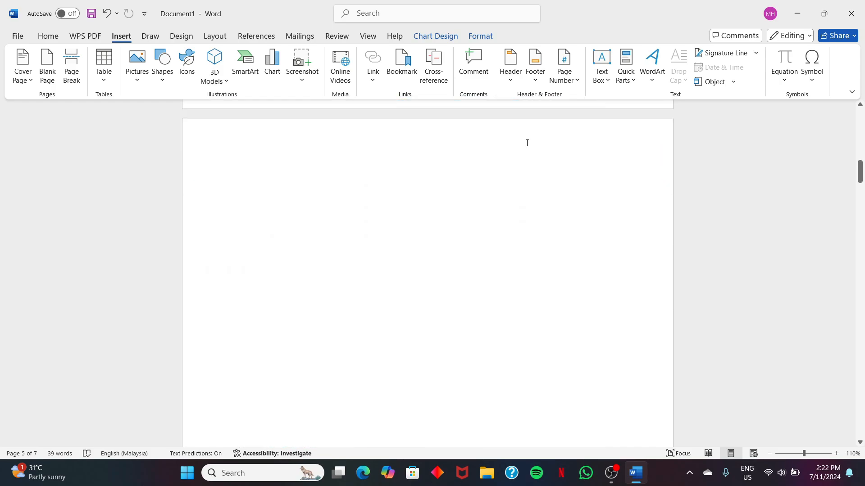
Insert an Accent Bar 1 page number at the bottom of the pages.
{"action": "left_click", "coordinate": [412, 233]}
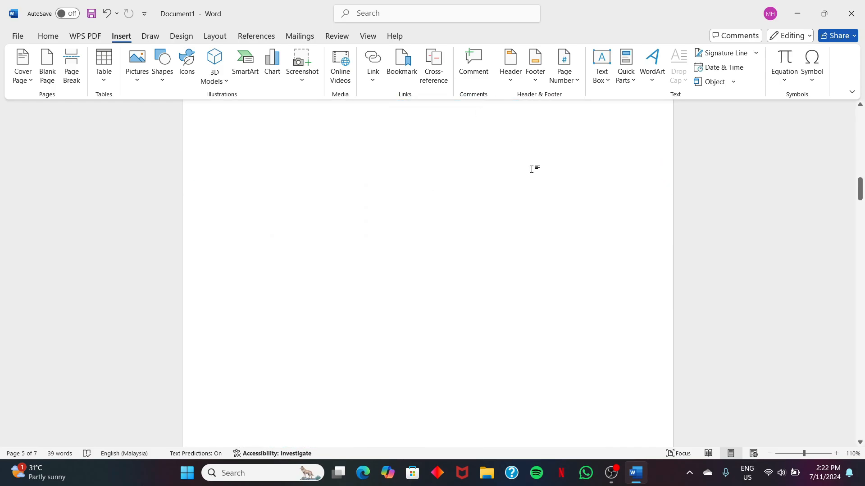
{"action": "scroll", "coordinate": [531, 169], "scroll_direction": "up", "scroll_amount": 8}
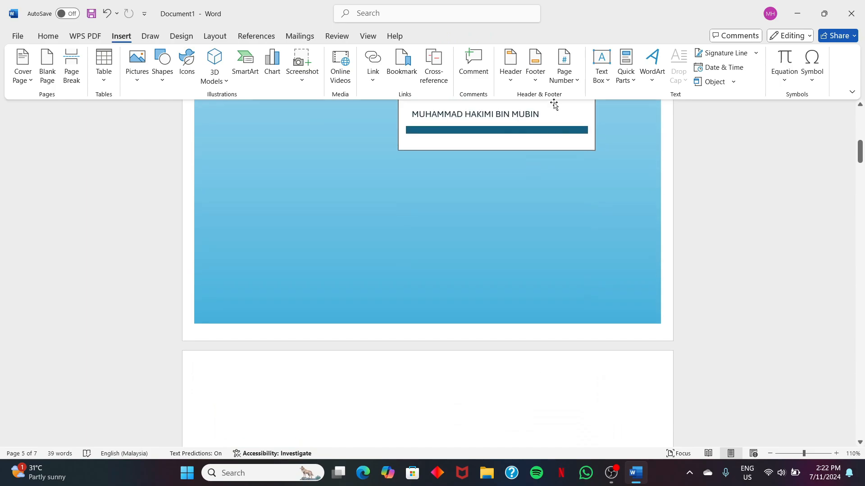
{"action": "left_click", "coordinate": [561, 86]}
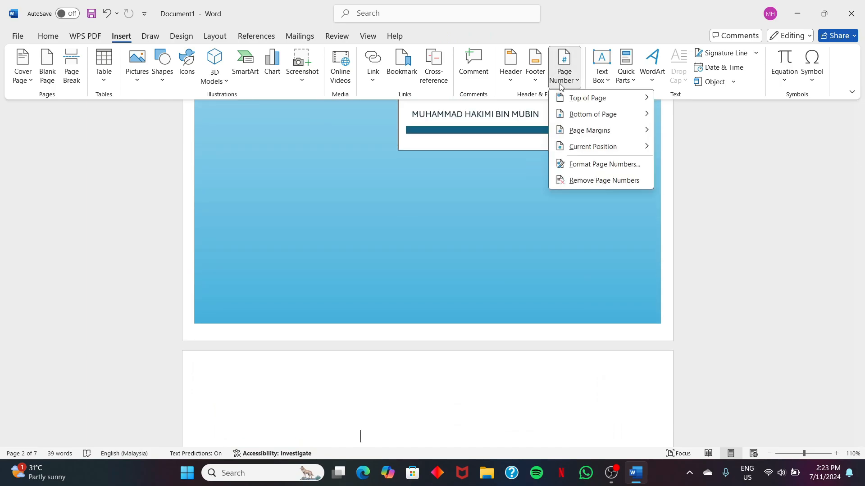
{"action": "mouse_move", "coordinate": [642, 121]}
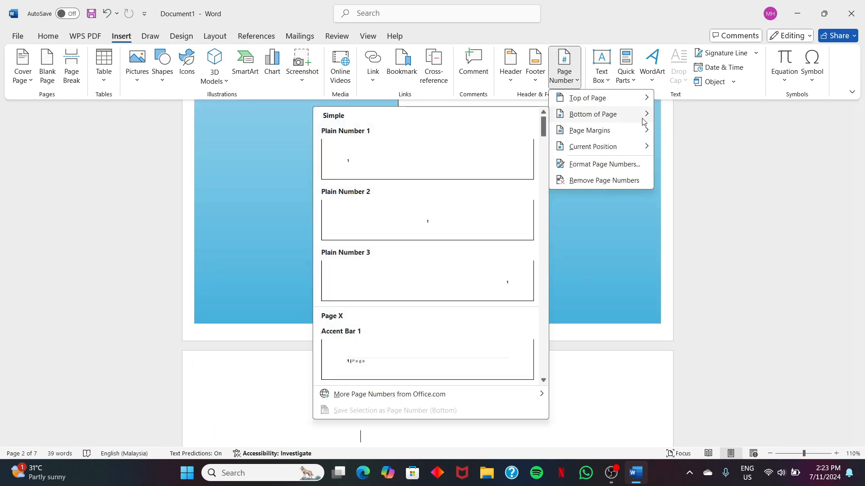
{"action": "left_click", "coordinate": [398, 354]}
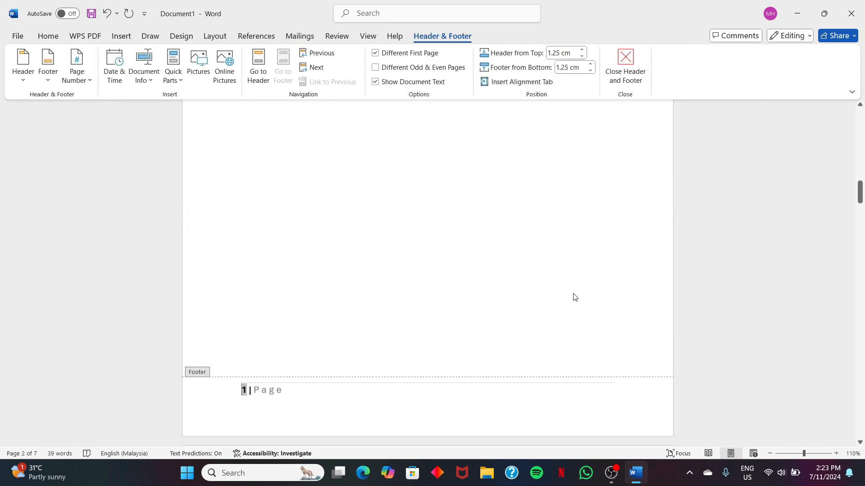
Examine the headers and footers across the cover page and following pages to check where page numbering starts.
{"action": "scroll", "coordinate": [238, 326], "scroll_direction": "up", "scroll_amount": 10}
{"action": "scroll", "coordinate": [237, 326], "scroll_direction": "down", "scroll_amount": 8}
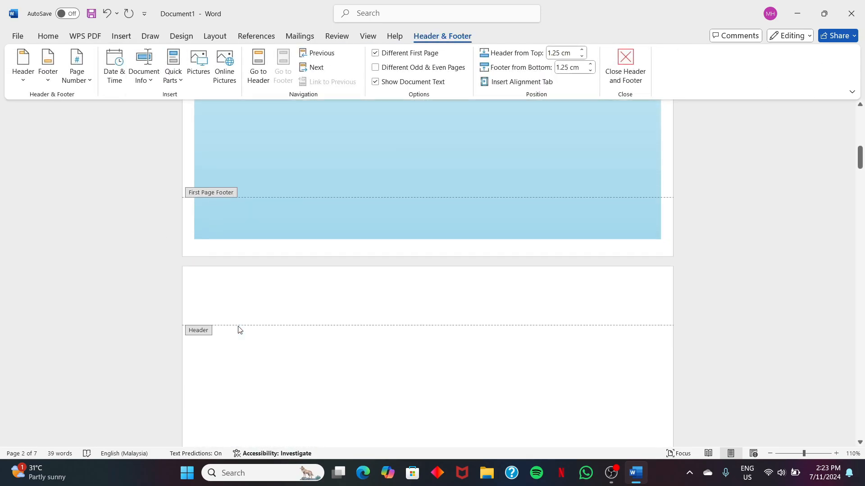
{"action": "scroll", "coordinate": [238, 330], "scroll_direction": "down", "scroll_amount": 15}
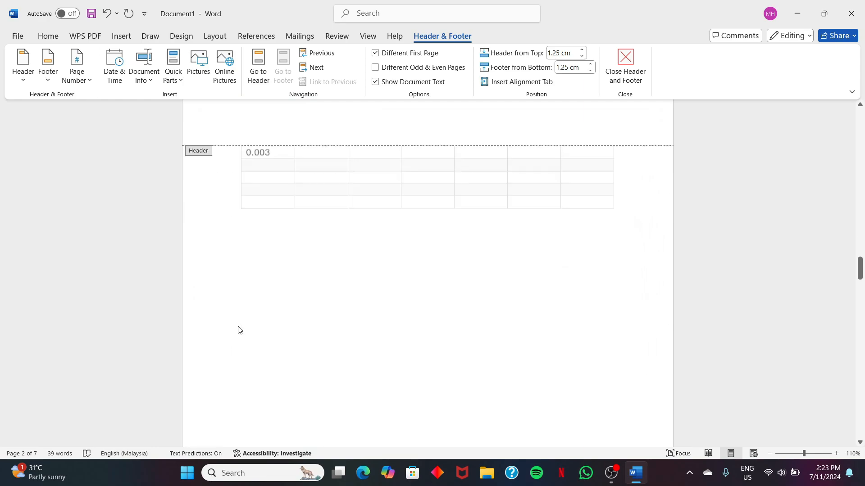
{"action": "scroll", "coordinate": [239, 326], "scroll_direction": "down", "scroll_amount": 5}
{"action": "scroll", "coordinate": [238, 326], "scroll_direction": "up", "scroll_amount": 20}
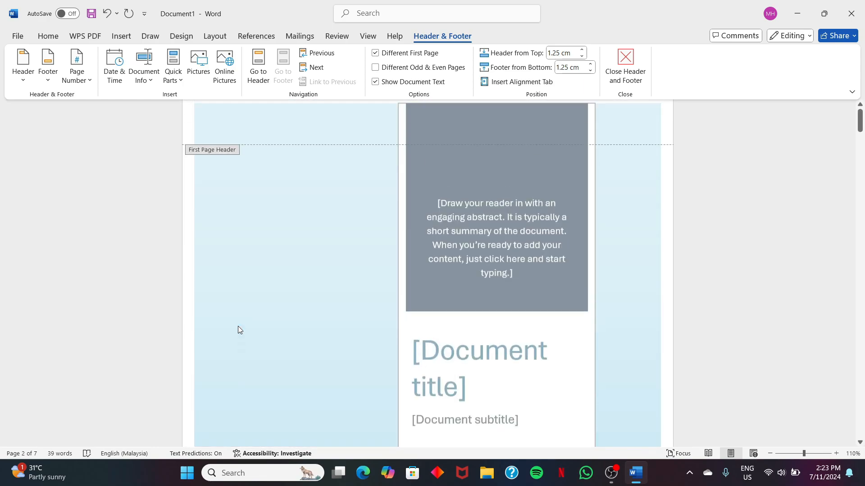
{"action": "scroll", "coordinate": [238, 326], "scroll_direction": "down", "scroll_amount": 8}
{"action": "scroll", "coordinate": [344, 214], "scroll_direction": "up", "scroll_amount": 12}
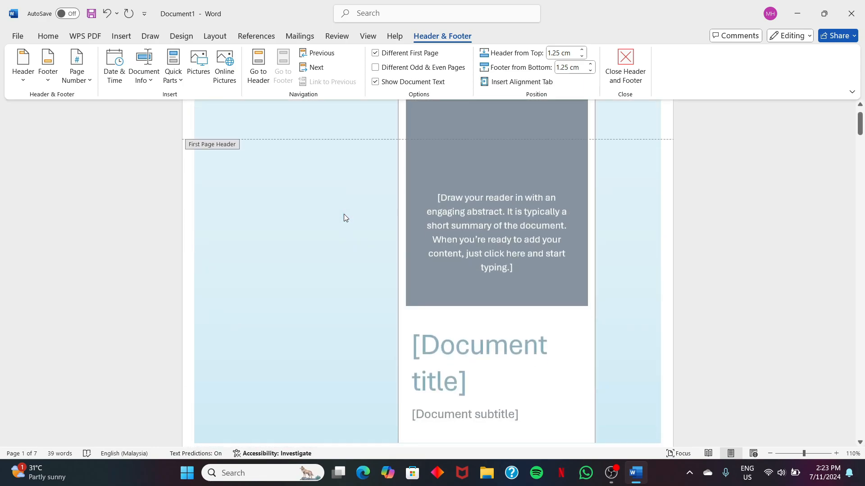
{"action": "scroll", "coordinate": [344, 214], "scroll_direction": "down", "scroll_amount": 7}
{"action": "scroll", "coordinate": [344, 215], "scroll_direction": "down", "scroll_amount": 5}
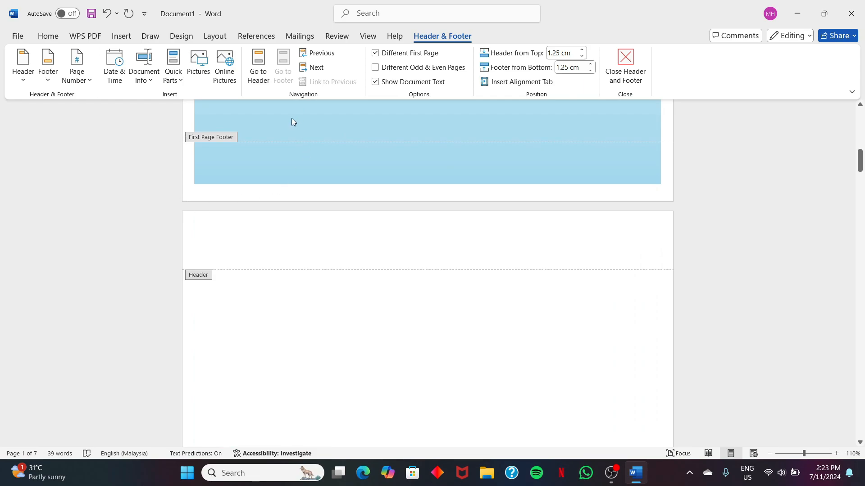
{"action": "scroll", "coordinate": [291, 121], "scroll_direction": "down", "scroll_amount": 9}
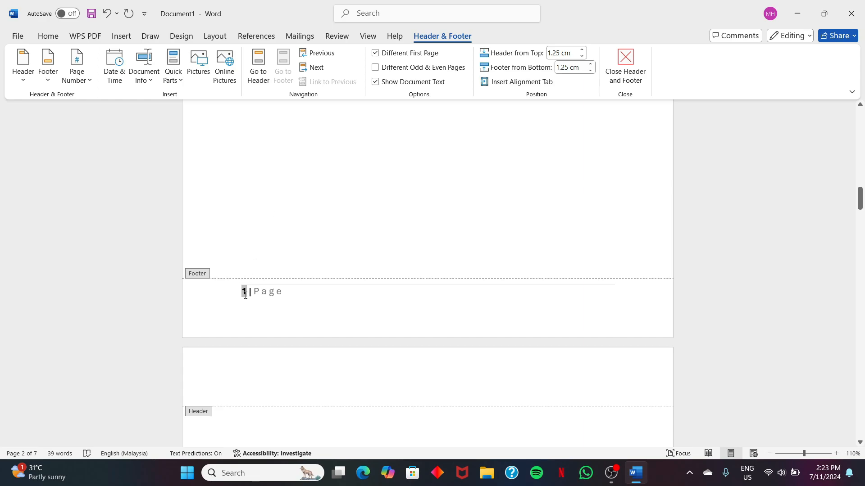
{"action": "scroll", "coordinate": [346, 156], "scroll_direction": "down", "scroll_amount": 5}
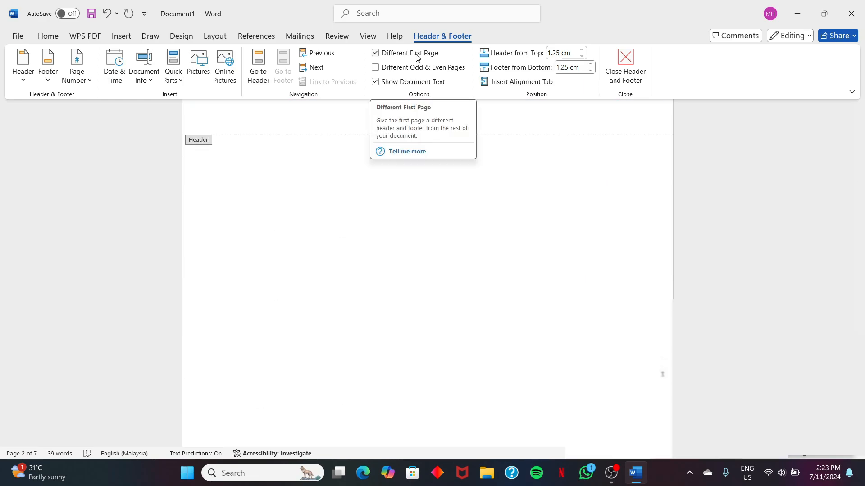
{"action": "scroll", "coordinate": [336, 246], "scroll_direction": "down", "scroll_amount": 7}
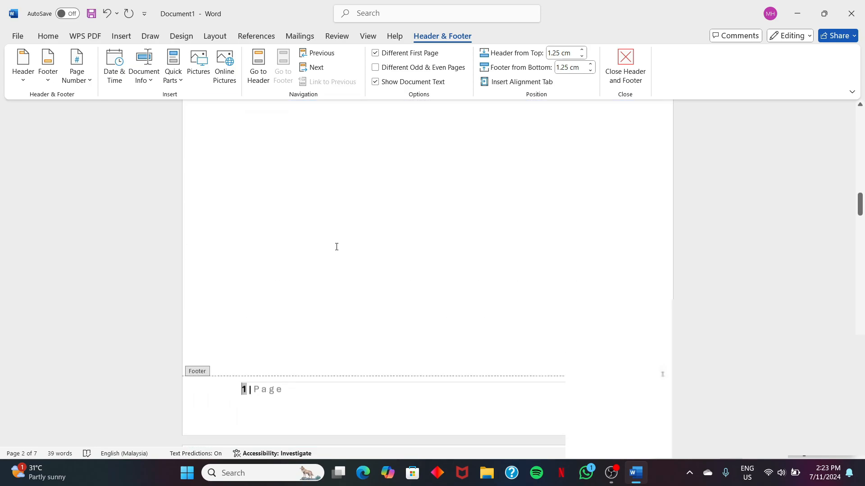
{"action": "scroll", "coordinate": [336, 247], "scroll_direction": "down", "scroll_amount": 8}
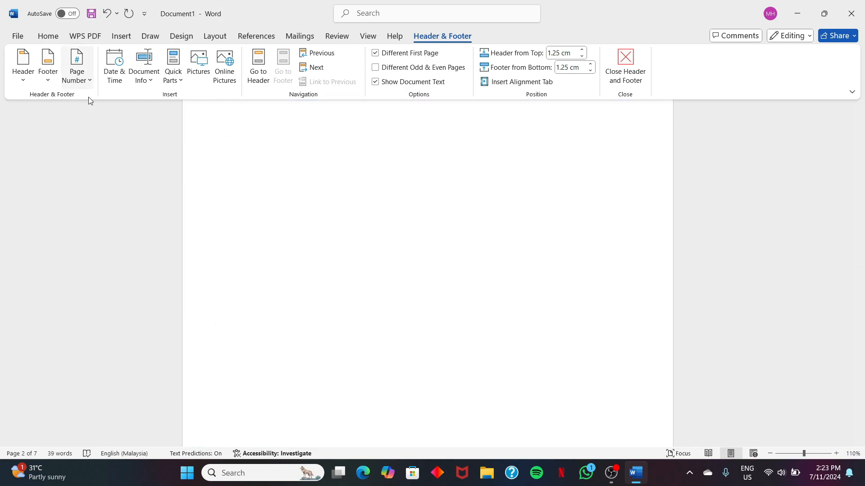
{"action": "scroll", "coordinate": [330, 207], "scroll_direction": "up", "scroll_amount": 18}
{"action": "scroll", "coordinate": [274, 81], "scroll_direction": "up", "scroll_amount": 4}
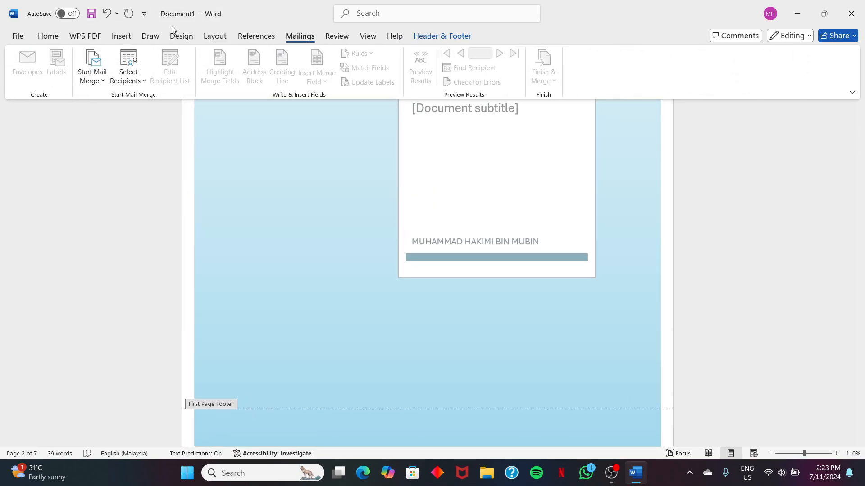
Close header and footer editing to return to the document body.
{"action": "left_click", "coordinate": [444, 37]}
{"action": "left_click", "coordinate": [626, 67]}
Insert a new blank equation at the start of the empty page after page number 4.
{"action": "left_click", "coordinate": [122, 36]}
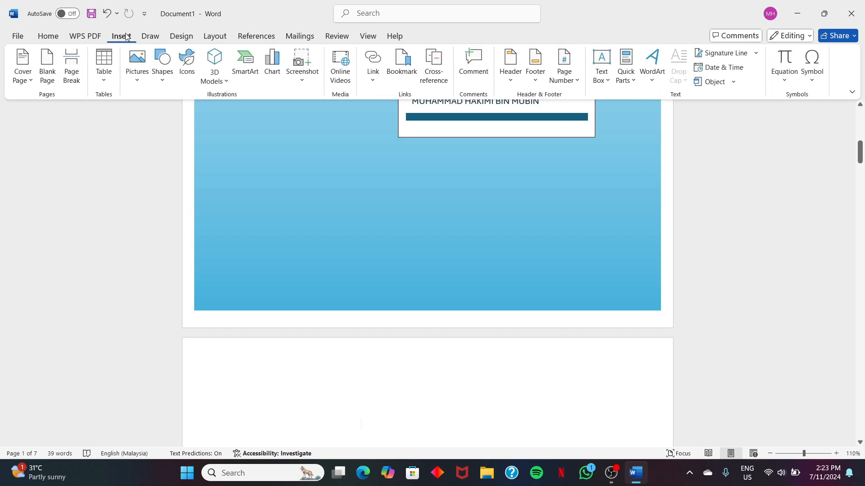
{"action": "scroll", "coordinate": [649, 300], "scroll_direction": "down", "scroll_amount": 20}
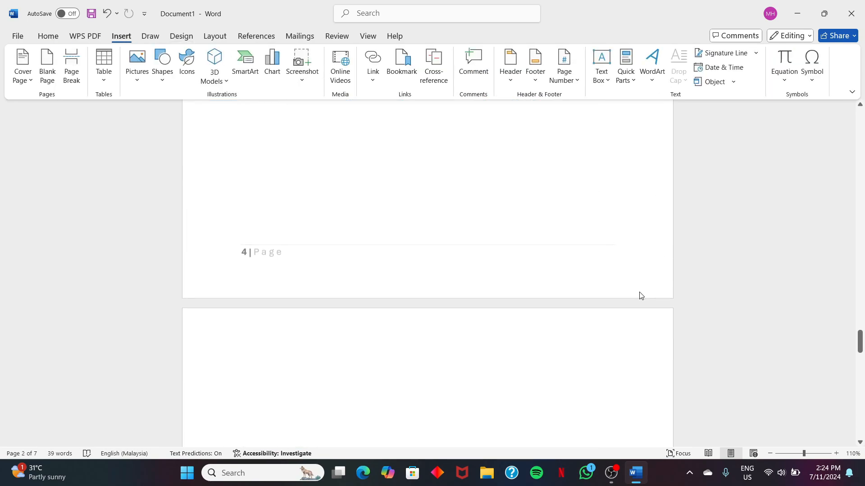
{"action": "scroll", "coordinate": [642, 296], "scroll_direction": "down", "scroll_amount": 6}
{"action": "right_click", "coordinate": [283, 169]}
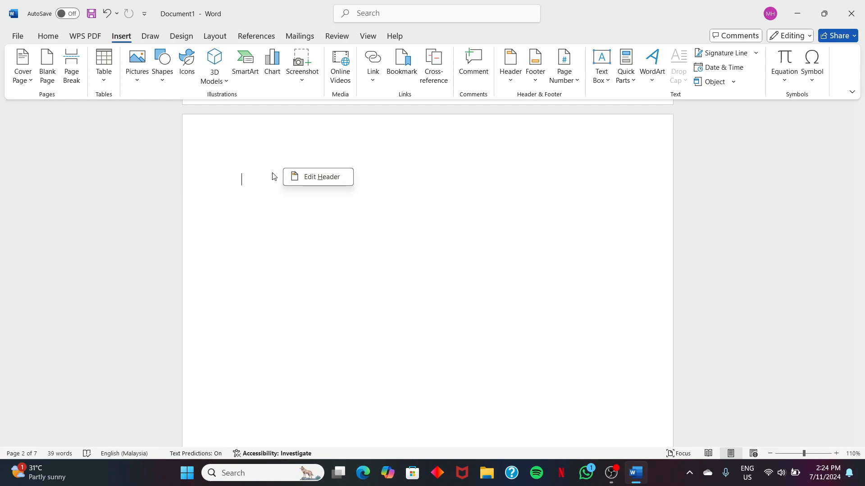
{"action": "left_click", "coordinate": [786, 77]}
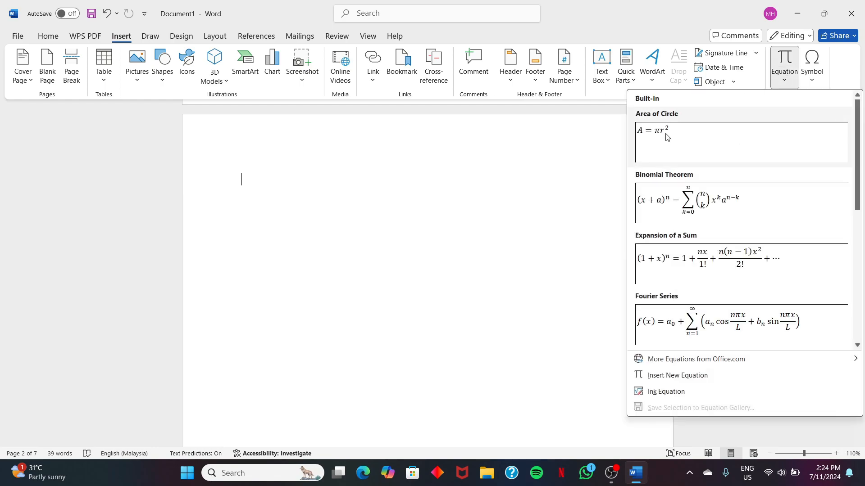
{"action": "scroll", "coordinate": [689, 227], "scroll_direction": "down", "scroll_amount": 5}
{"action": "scroll", "coordinate": [688, 227], "scroll_direction": "up", "scroll_amount": 5}
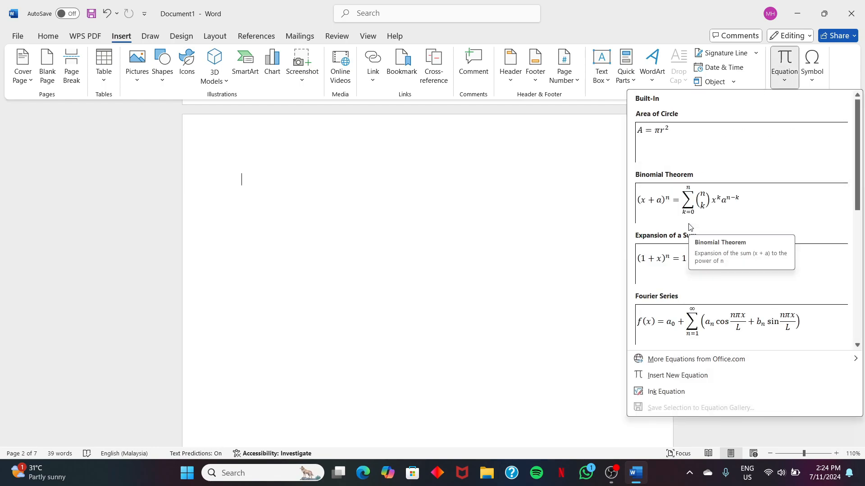
{"action": "scroll", "coordinate": [688, 227], "scroll_direction": "down", "scroll_amount": 5}
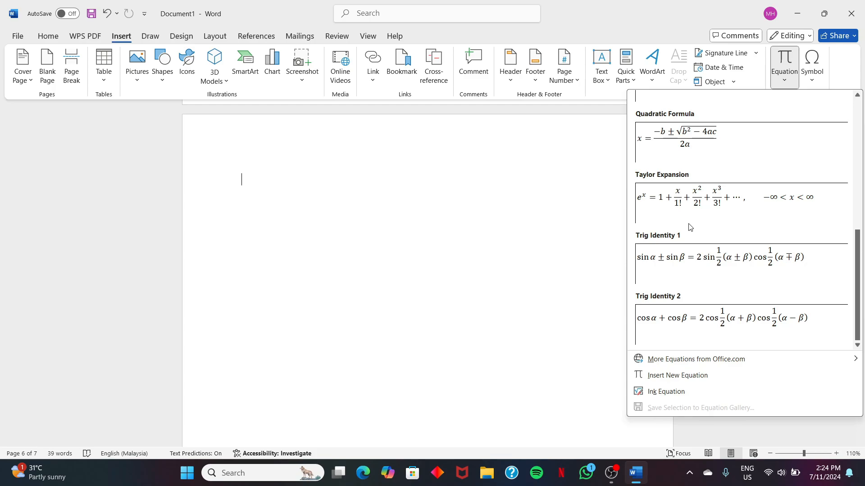
{"action": "left_click", "coordinate": [658, 381]}
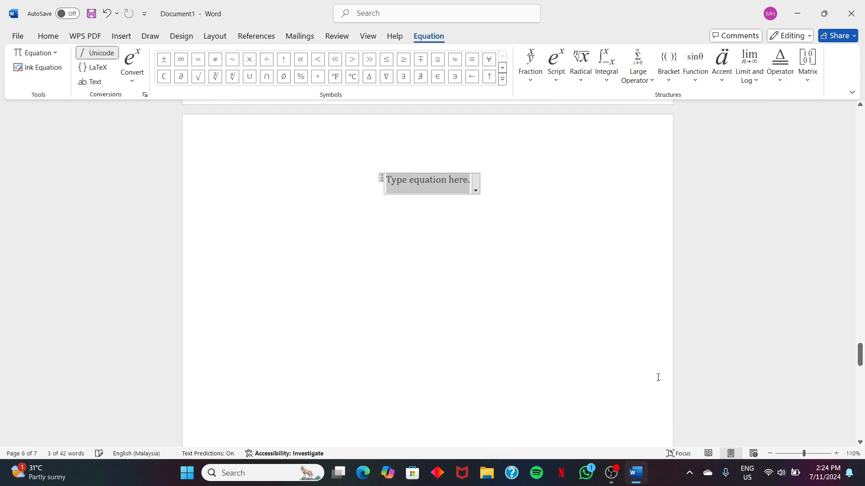
Build the equation k = Δt/Q using a stacked fraction, with Δt as numerator and Q as denominator.
{"action": "left_click", "coordinate": [530, 63]}
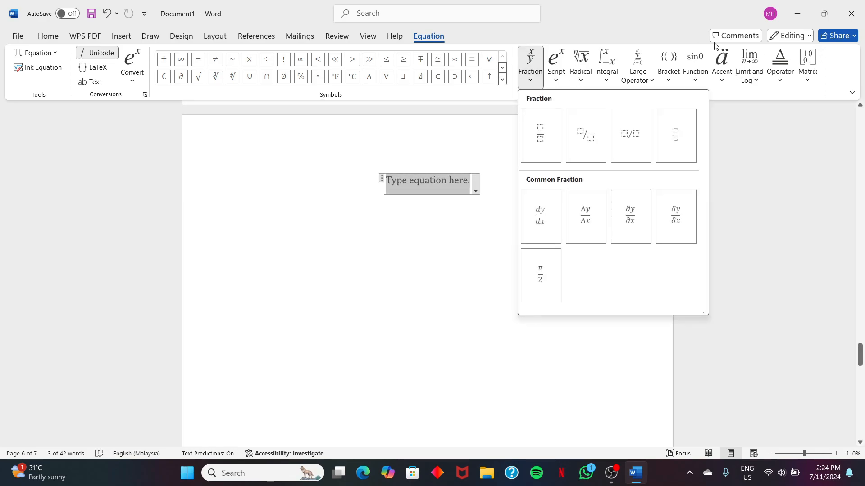
{"action": "left_click", "coordinate": [424, 188]}
{"action": "type", "text": "k="}
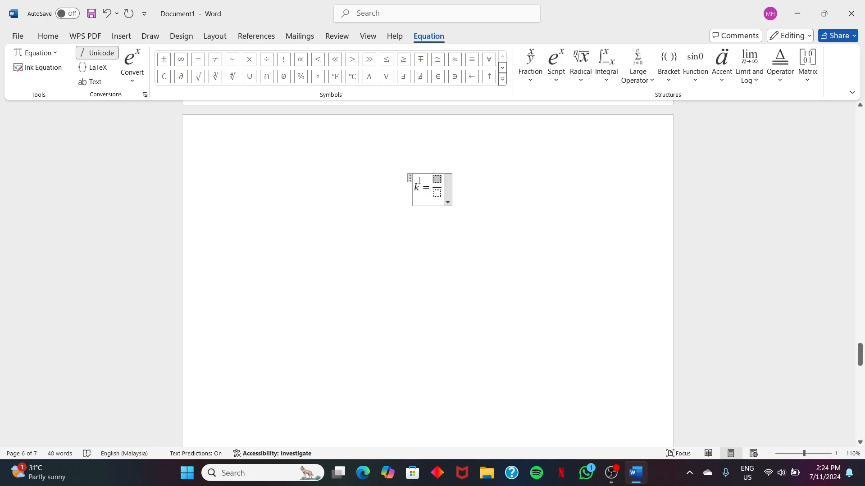
{"action": "left_click", "coordinate": [437, 194]}
{"action": "type", "text": "Q"}
{"action": "left_click", "coordinate": [436, 181]}
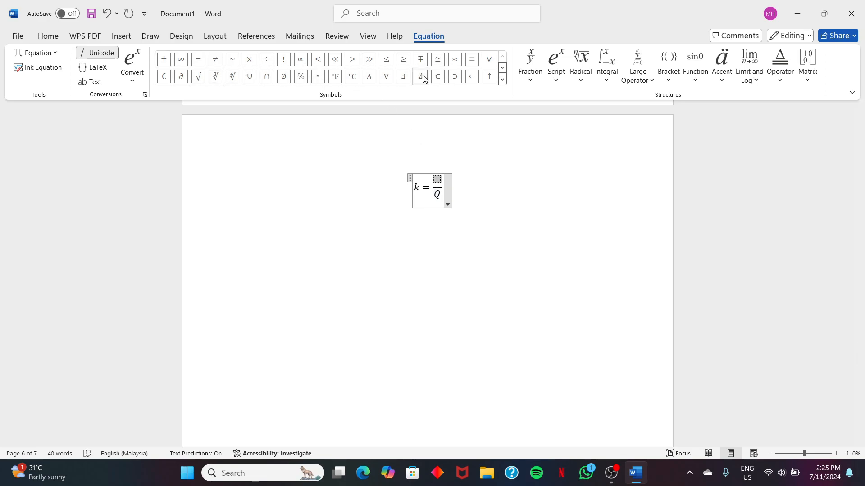
{"action": "left_click", "coordinate": [369, 77]}
{"action": "type", "text": "t"}
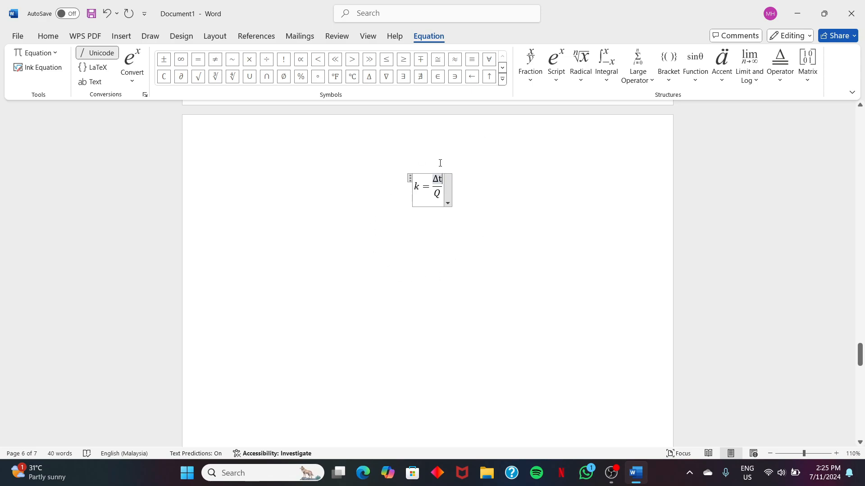
Add a superscript structure after Δt in the numerator, with an empty square root as its base, and select the exponent placeholder.
{"action": "left_click", "coordinate": [536, 64]}
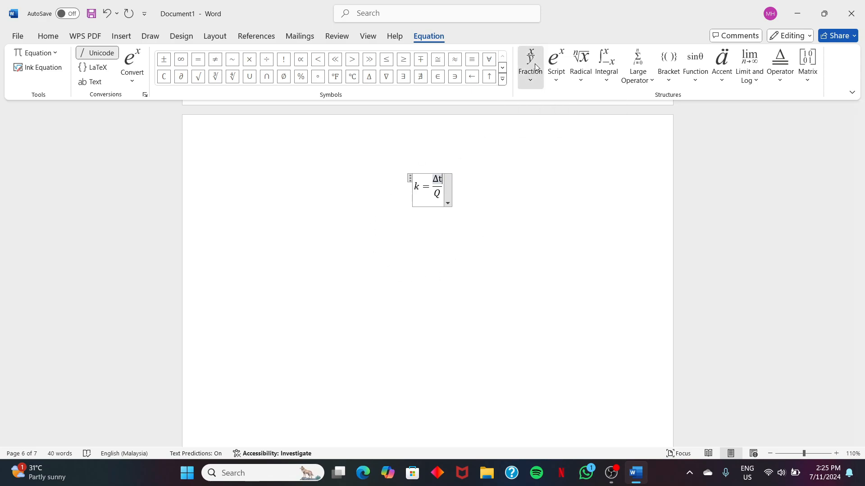
{"action": "left_click", "coordinate": [565, 62]}
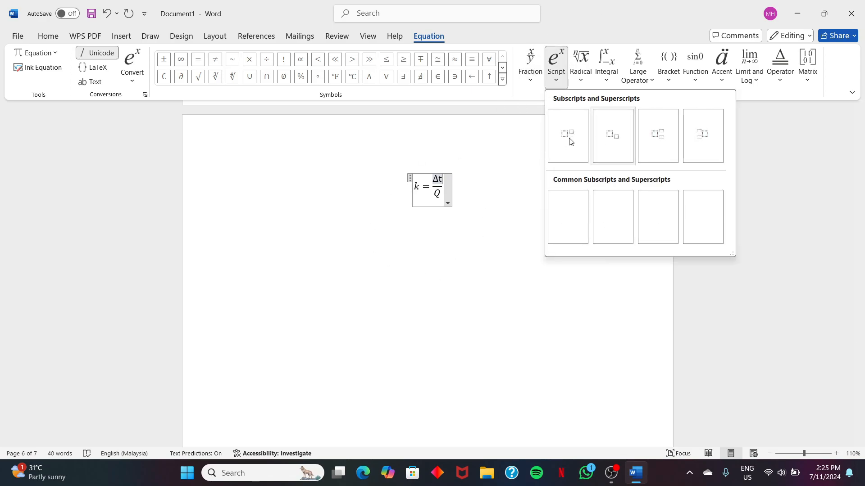
{"action": "left_click", "coordinate": [570, 138]}
{"action": "left_click", "coordinate": [438, 180]}
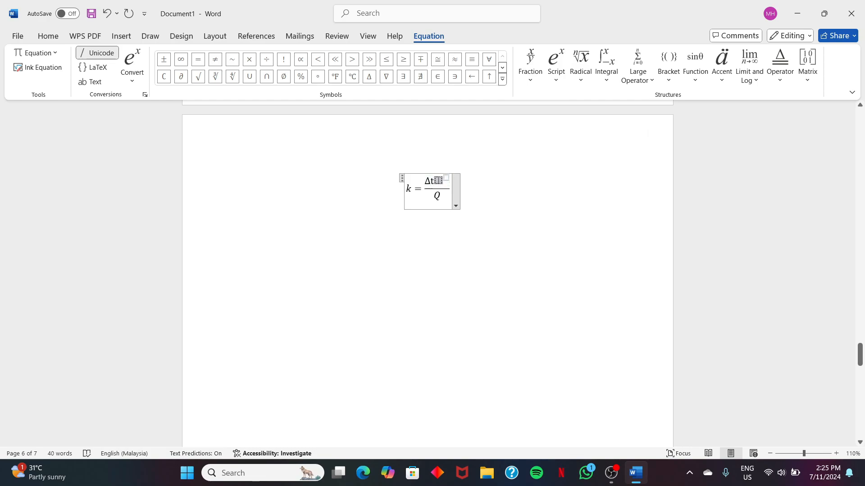
{"action": "left_click", "coordinate": [580, 67]}
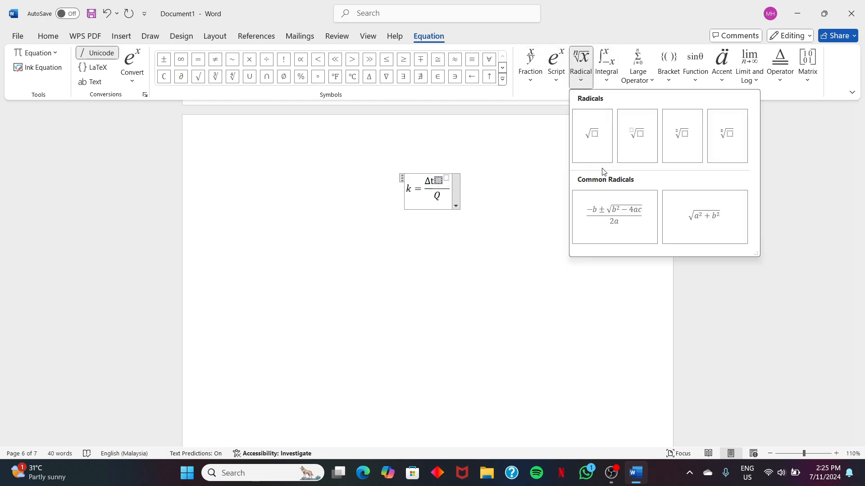
{"action": "left_click", "coordinate": [598, 141]}
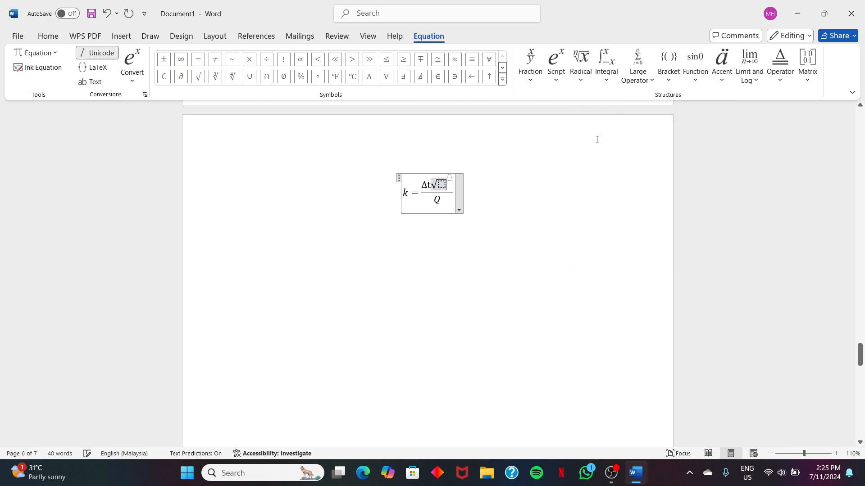
{"action": "left_click", "coordinate": [493, 188]}
{"action": "left_click", "coordinate": [450, 177]}
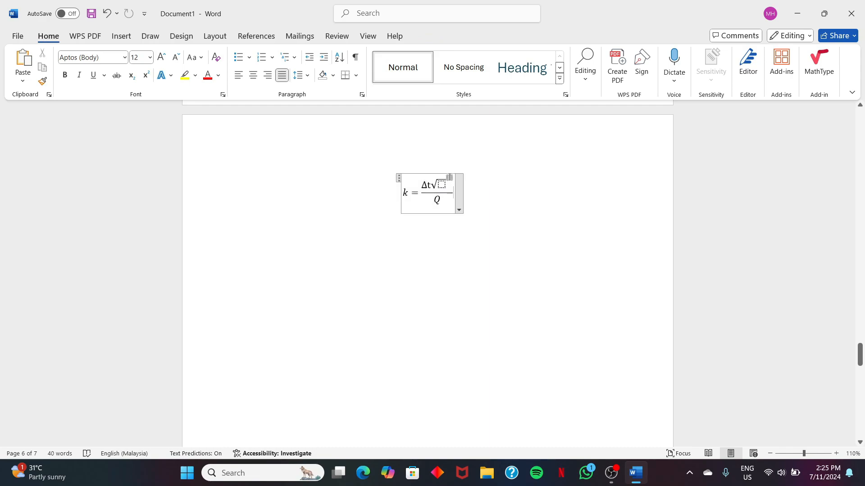
Open the list of insertable symbols and look over the available ones.
{"action": "scroll", "coordinate": [400, 171], "scroll_direction": "down", "scroll_amount": 2}
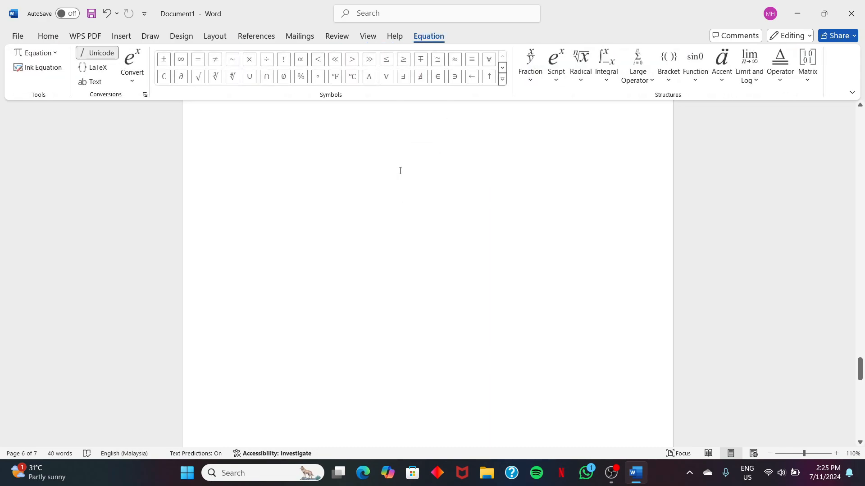
{"action": "left_click", "coordinate": [123, 37]}
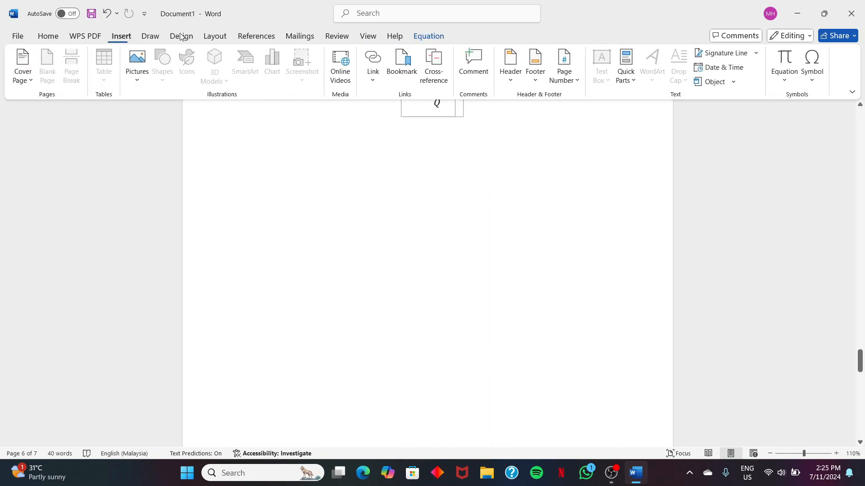
{"action": "left_click", "coordinate": [808, 79]}
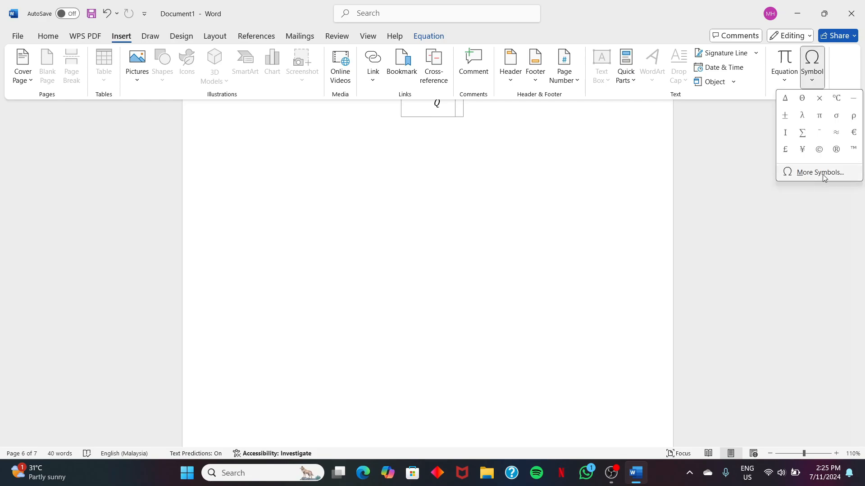
{"action": "scroll", "coordinate": [523, 161], "scroll_direction": "up", "scroll_amount": 5}
{"action": "scroll", "coordinate": [524, 159], "scroll_direction": "down", "scroll_amount": 2}
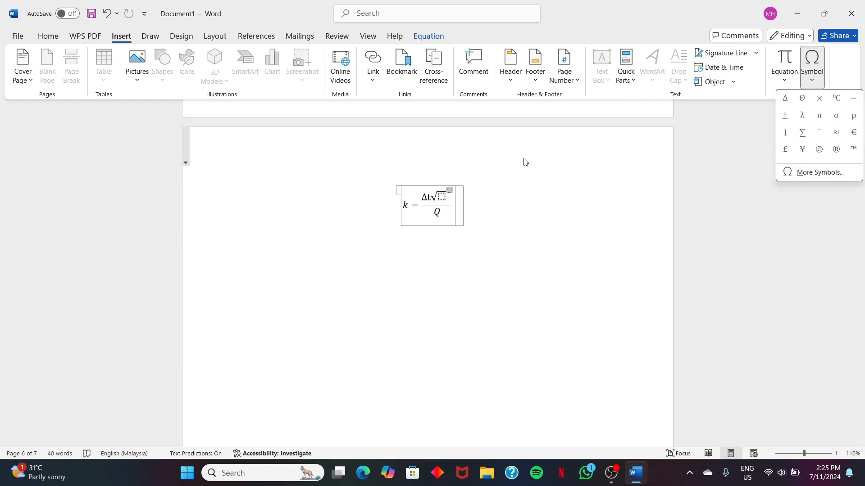
{"action": "left_click", "coordinate": [474, 190]}
{"action": "type", "text": "ncksmdc"}
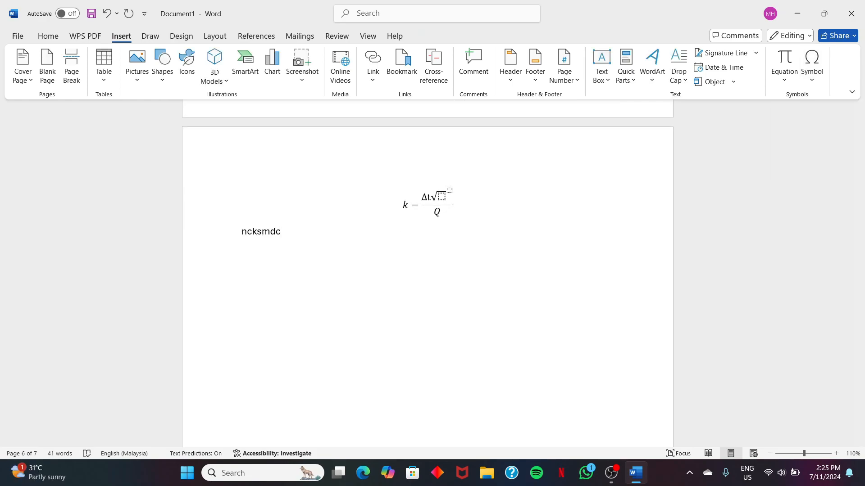
{"action": "key", "text": "BackSpace"}
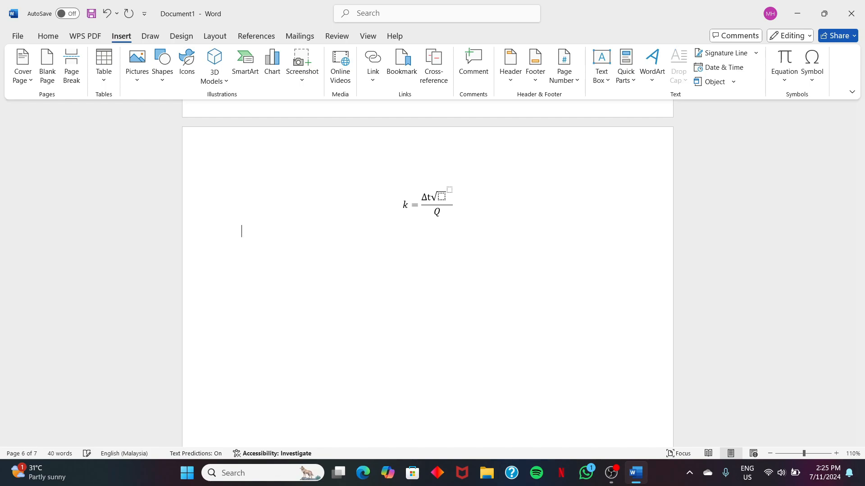
Insert the Δ symbol on the empty line below the equation and delete it again.
{"action": "left_click", "coordinate": [436, 211]}
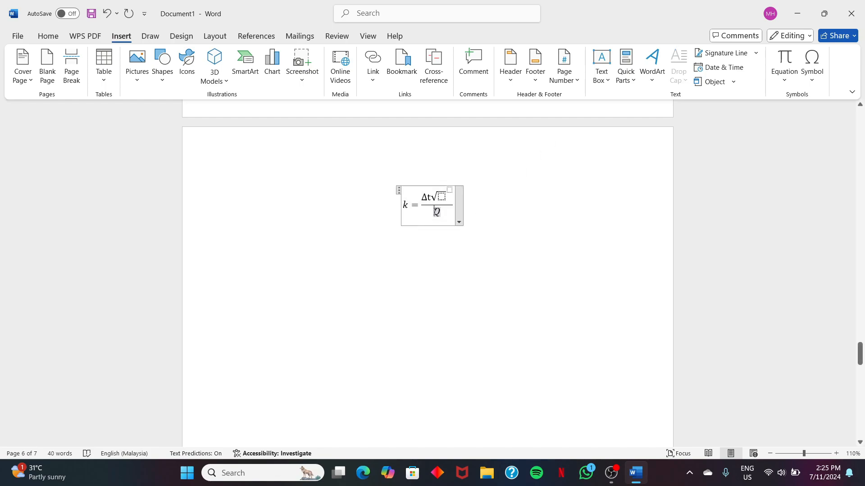
{"action": "left_click", "coordinate": [504, 200]}
{"action": "key", "text": "Down"}
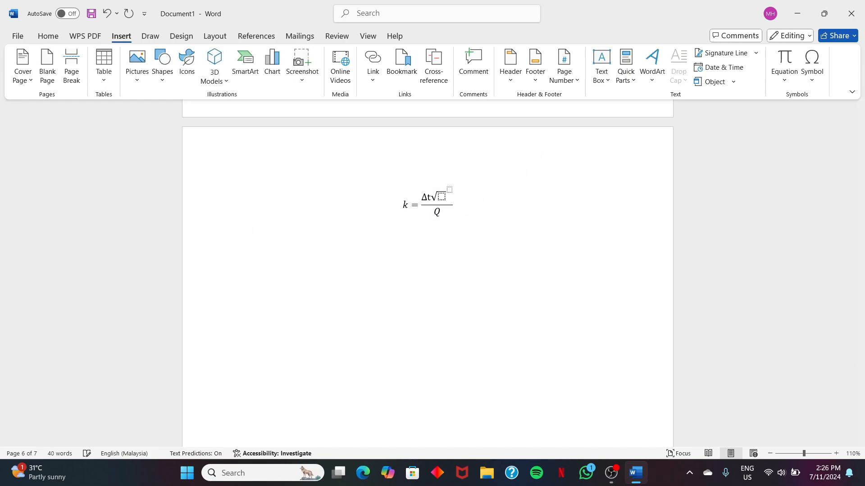
{"action": "left_click", "coordinate": [813, 82]}
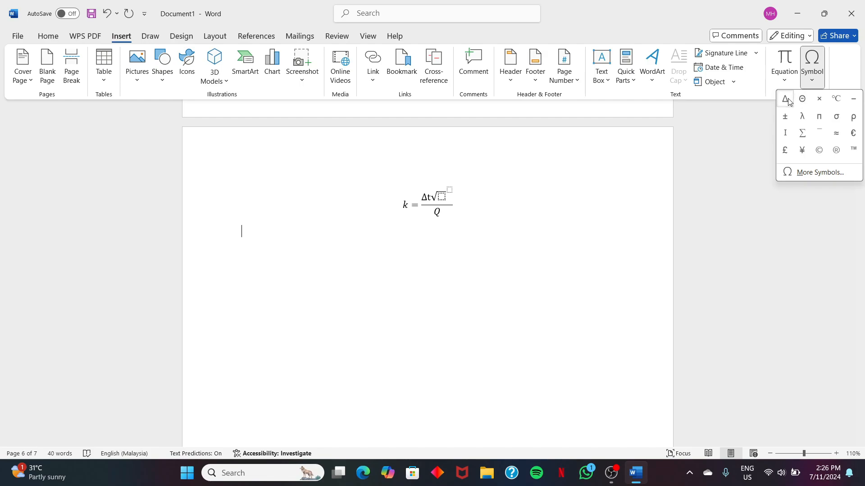
{"action": "left_click", "coordinate": [785, 99]}
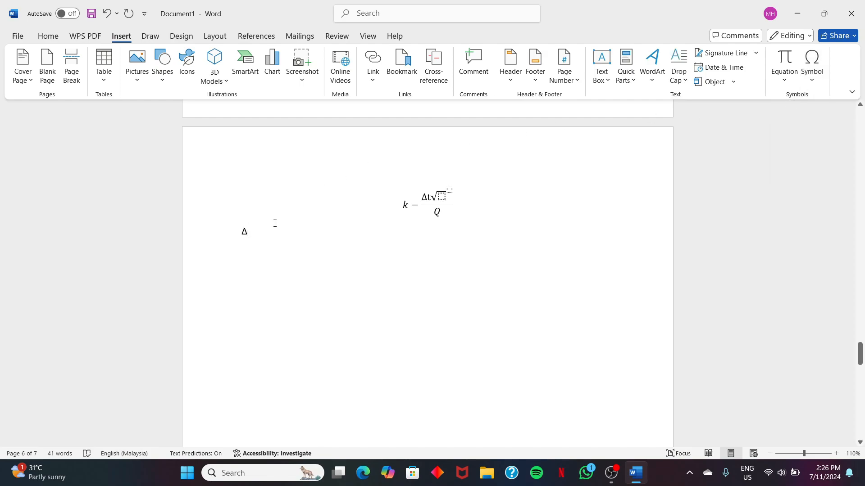
{"action": "key", "text": "BackSpace"}
Show the referencing commands and look through the document from the SmartArt back to the cover page and the blank pages after it.
{"action": "scroll", "coordinate": [276, 235], "scroll_direction": "down", "scroll_amount": 3}
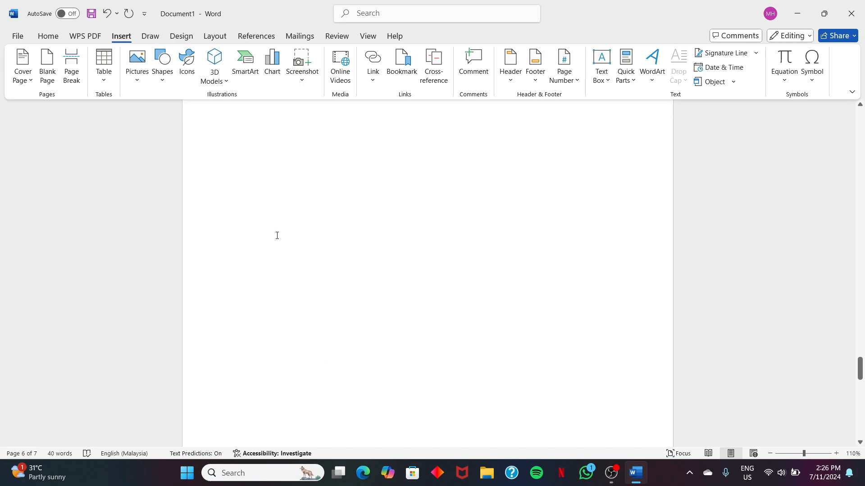
{"action": "left_click", "coordinate": [256, 36]}
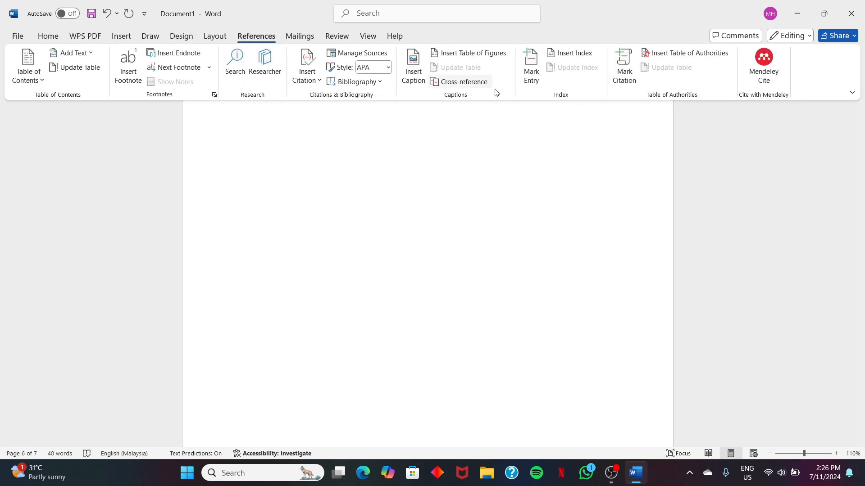
{"action": "scroll", "coordinate": [596, 313], "scroll_direction": "up", "scroll_amount": 3}
{"action": "scroll", "coordinate": [596, 313], "scroll_direction": "up", "scroll_amount": 20}
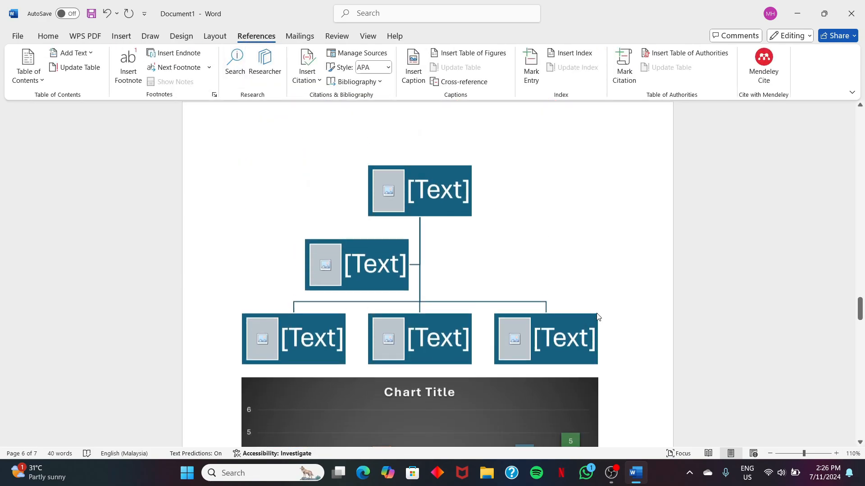
{"action": "scroll", "coordinate": [597, 313], "scroll_direction": "up", "scroll_amount": 5}
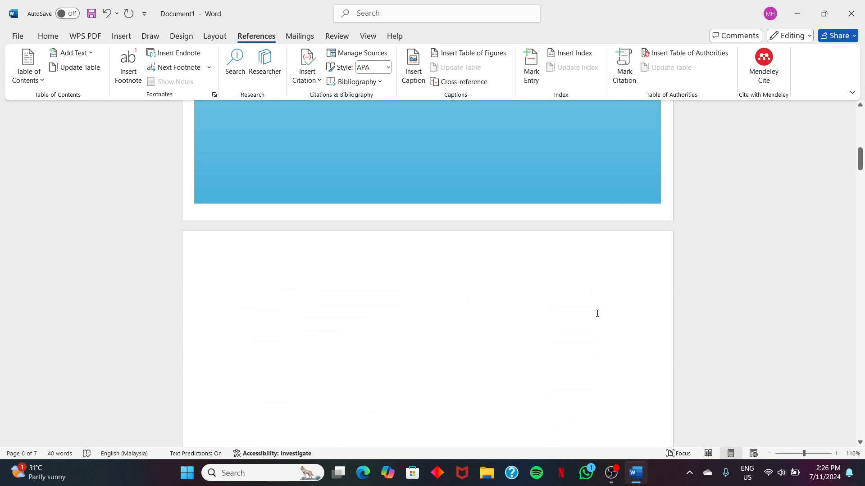
{"action": "scroll", "coordinate": [596, 313], "scroll_direction": "down", "scroll_amount": 8}
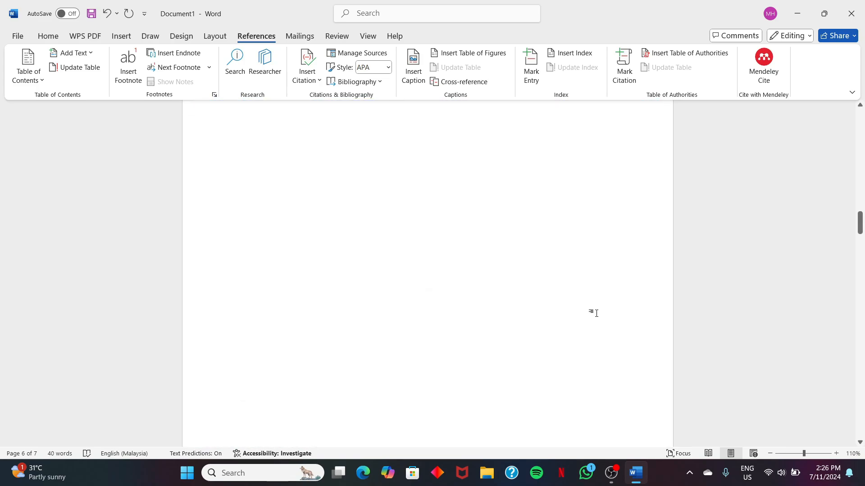
{"action": "scroll", "coordinate": [596, 313], "scroll_direction": "up", "scroll_amount": 5}
{"action": "scroll", "coordinate": [236, 312], "scroll_direction": "up", "scroll_amount": 3}
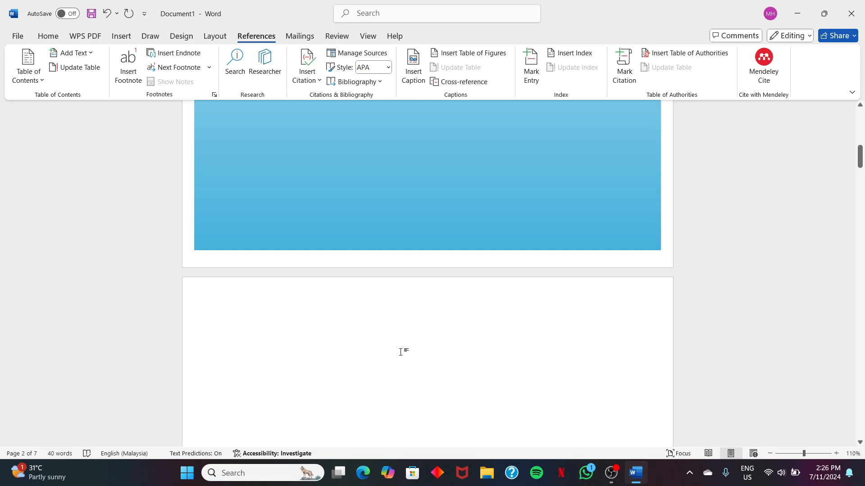
{"action": "scroll", "coordinate": [400, 351], "scroll_direction": "down", "scroll_amount": 10}
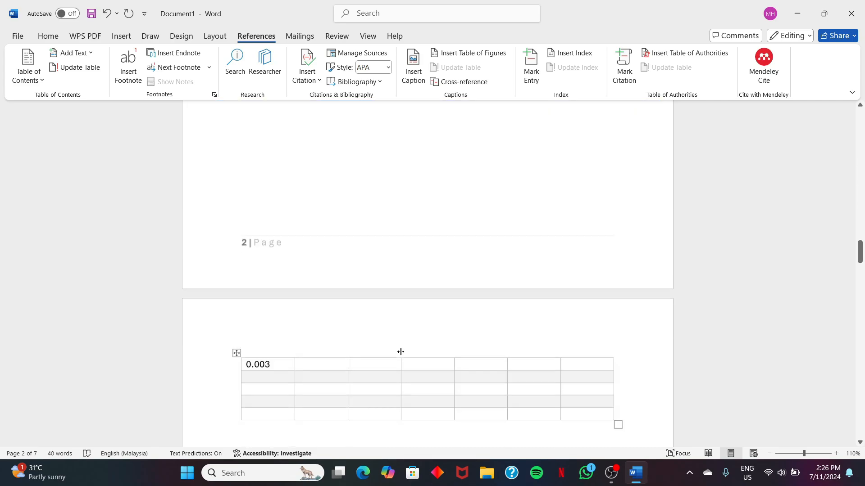
{"action": "scroll", "coordinate": [401, 351], "scroll_direction": "up", "scroll_amount": 10}
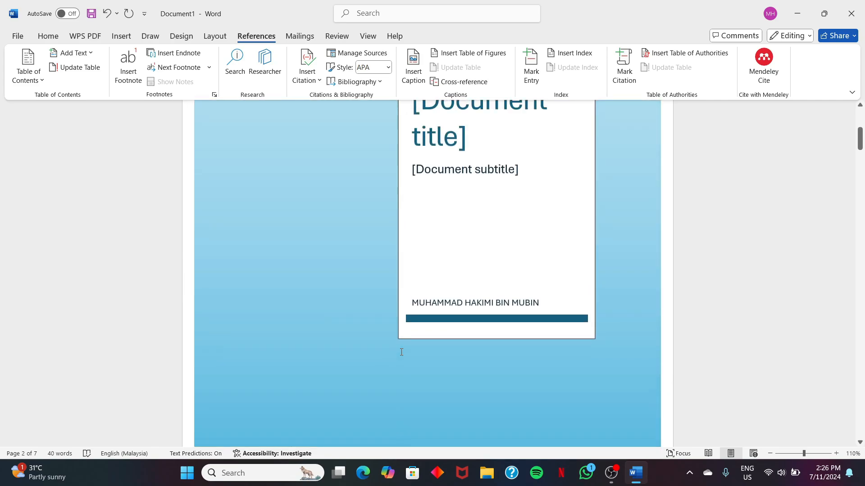
{"action": "scroll", "coordinate": [401, 351], "scroll_direction": "down", "scroll_amount": 8}
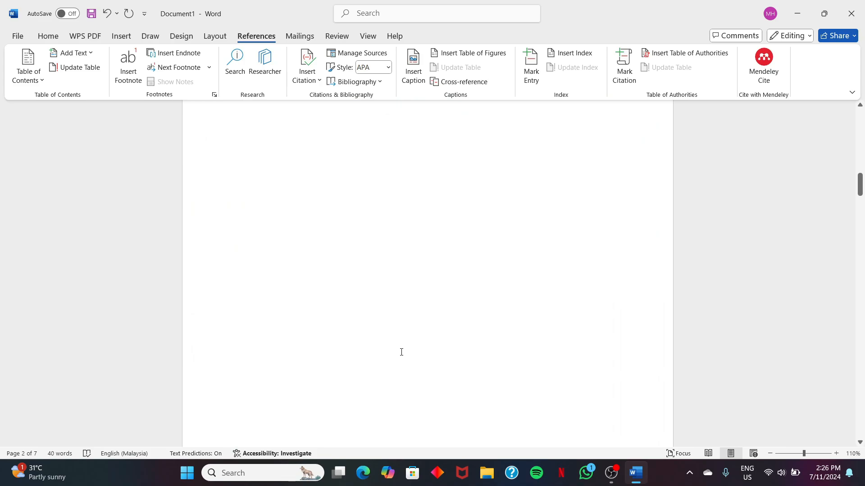
{"action": "scroll", "coordinate": [401, 352], "scroll_direction": "down", "scroll_amount": 3}
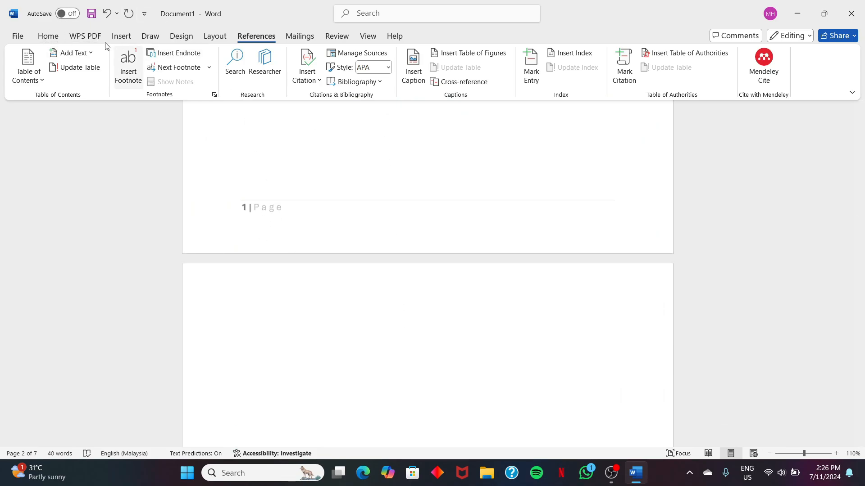
Add the heading "1.0 Intro" in the Heading 1 style at the start of the blank page after page number 1.
{"action": "left_click", "coordinate": [48, 36]}
{"action": "scroll", "coordinate": [517, 82], "scroll_direction": "down", "scroll_amount": 3}
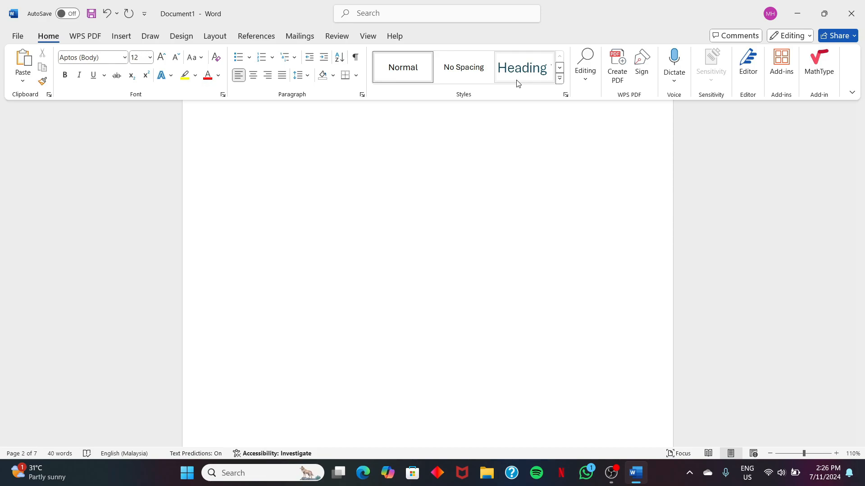
{"action": "scroll", "coordinate": [291, 251], "scroll_direction": "up", "scroll_amount": 5}
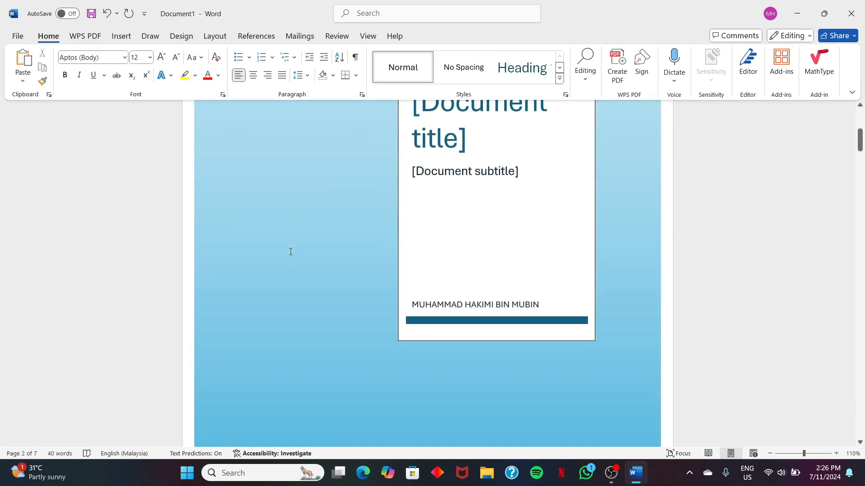
{"action": "scroll", "coordinate": [290, 251], "scroll_direction": "down", "scroll_amount": 5}
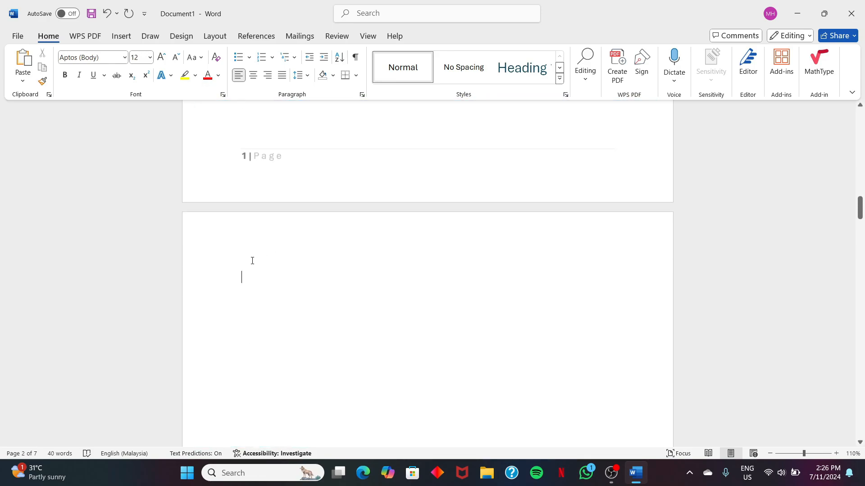
{"action": "left_click", "coordinate": [524, 75]}
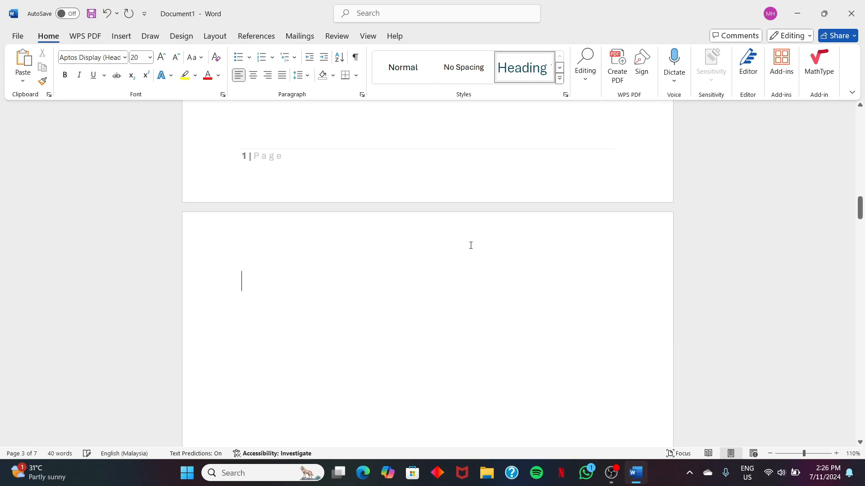
{"action": "type", "text": "1."}
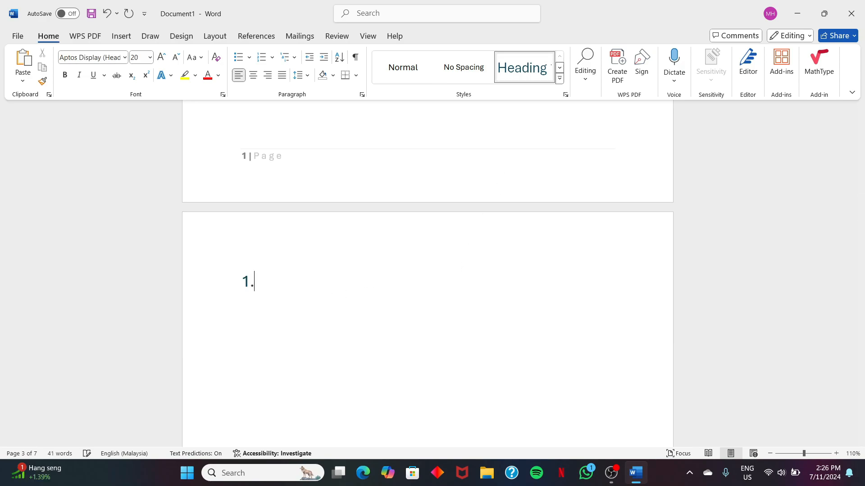
{"action": "type", "text": "0 Intro"}
Look through the pages between the cover page and the table, and check the heading styles beyond Heading 1.
{"action": "scroll", "coordinate": [428, 270], "scroll_direction": "up", "scroll_amount": 10}
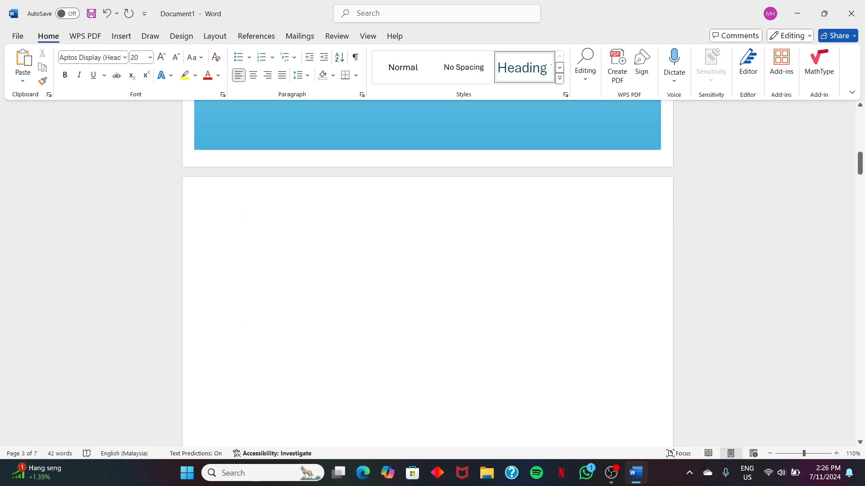
{"action": "left_click", "coordinate": [257, 270]}
{"action": "scroll", "coordinate": [257, 271], "scroll_direction": "down", "scroll_amount": 2}
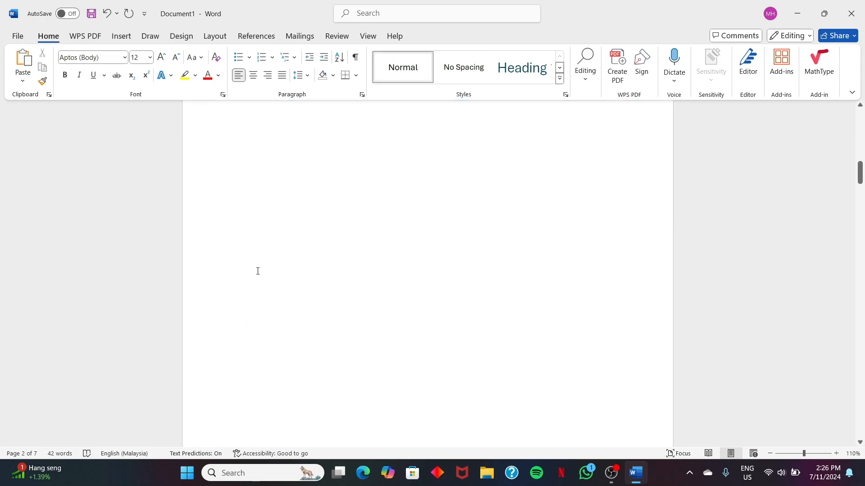
{"action": "scroll", "coordinate": [258, 271], "scroll_direction": "down", "scroll_amount": 15}
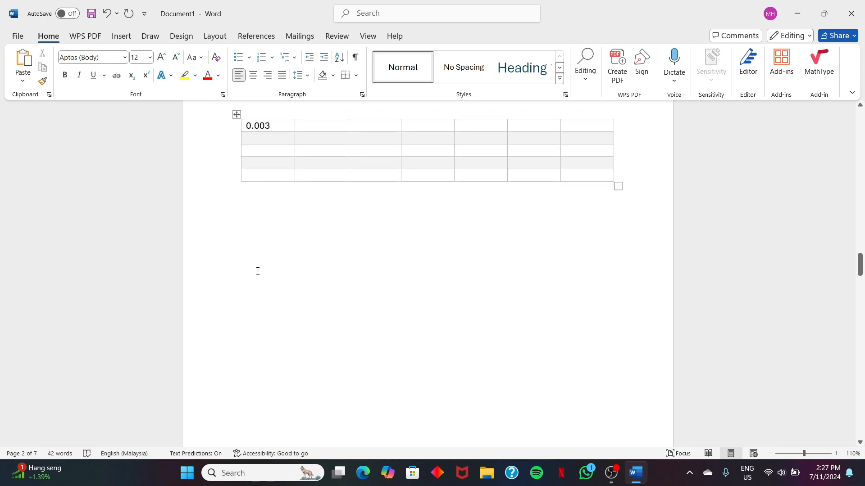
{"action": "scroll", "coordinate": [258, 271], "scroll_direction": "up", "scroll_amount": 12}
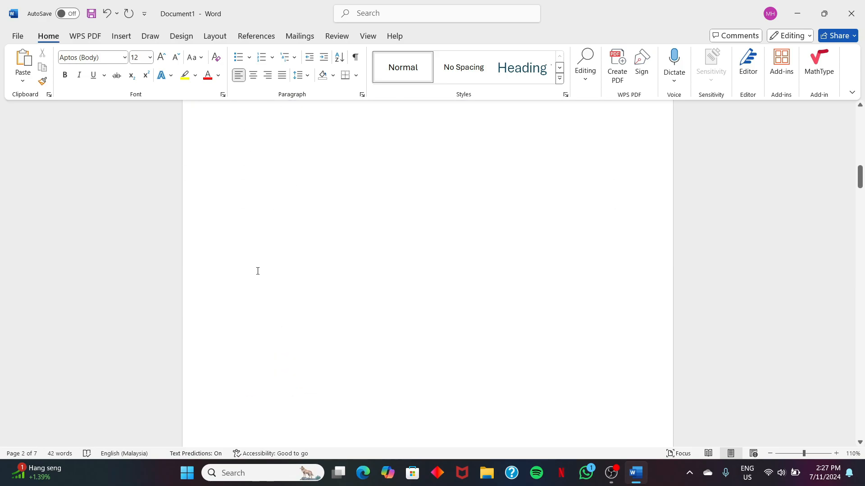
{"action": "scroll", "coordinate": [348, 228], "scroll_direction": "up", "scroll_amount": 5}
{"action": "scroll", "coordinate": [347, 228], "scroll_direction": "down", "scroll_amount": 7}
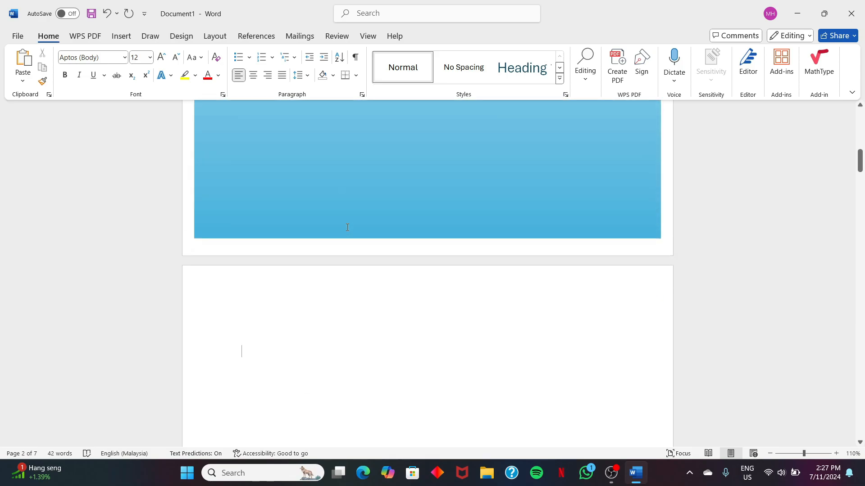
{"action": "scroll", "coordinate": [348, 228], "scroll_direction": "down", "scroll_amount": 8}
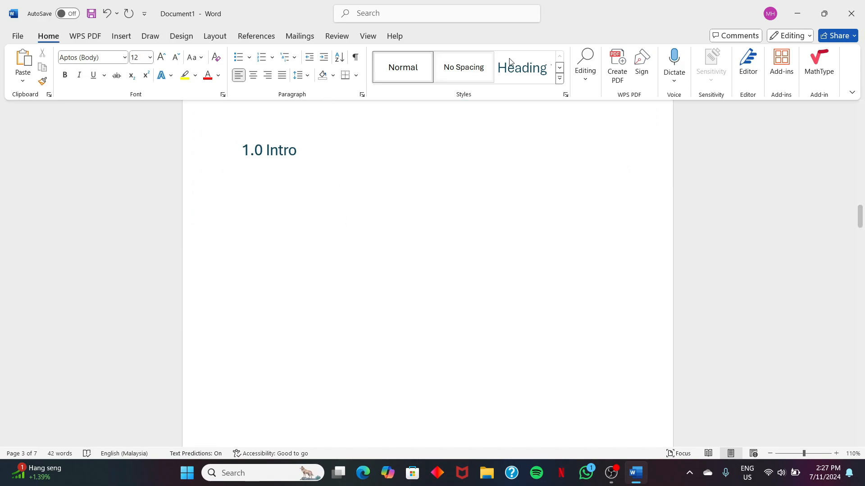
{"action": "left_click", "coordinate": [560, 69]}
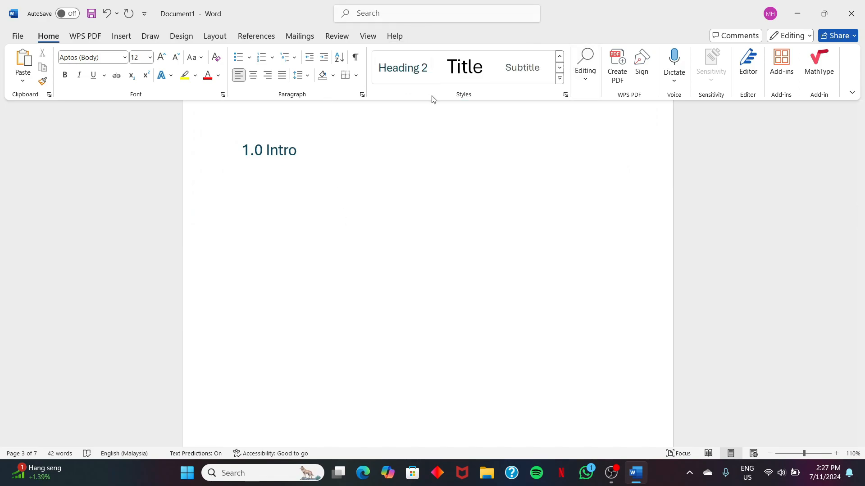
{"action": "scroll", "coordinate": [309, 232], "scroll_direction": "down", "scroll_amount": 2}
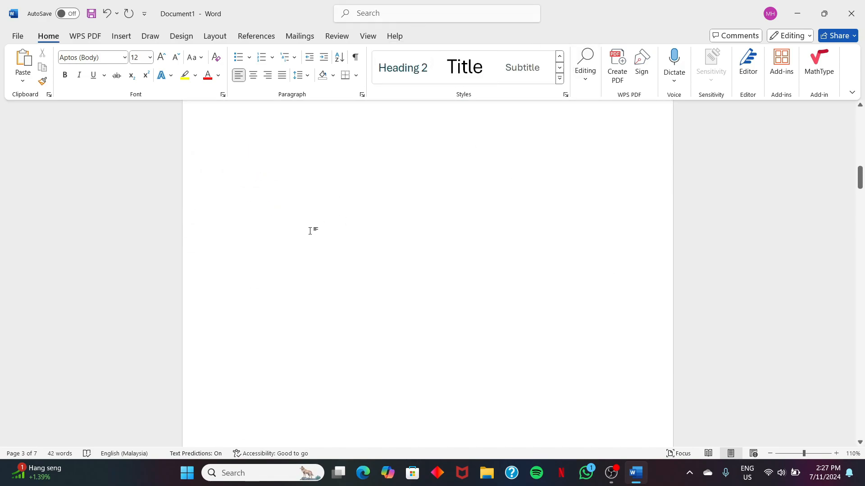
Insert an Automatic Table 1 table of contents at the start of the blank page after the cover page.
{"action": "scroll", "coordinate": [309, 231], "scroll_direction": "up", "scroll_amount": 10}
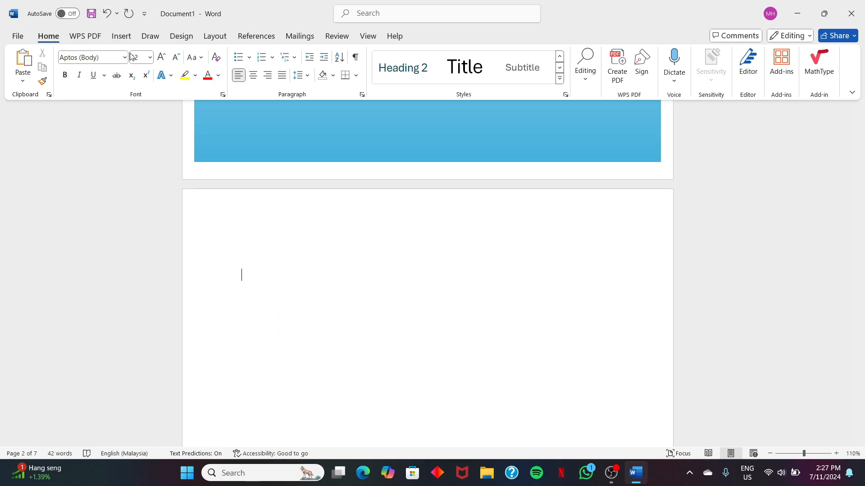
{"action": "left_click", "coordinate": [256, 37]}
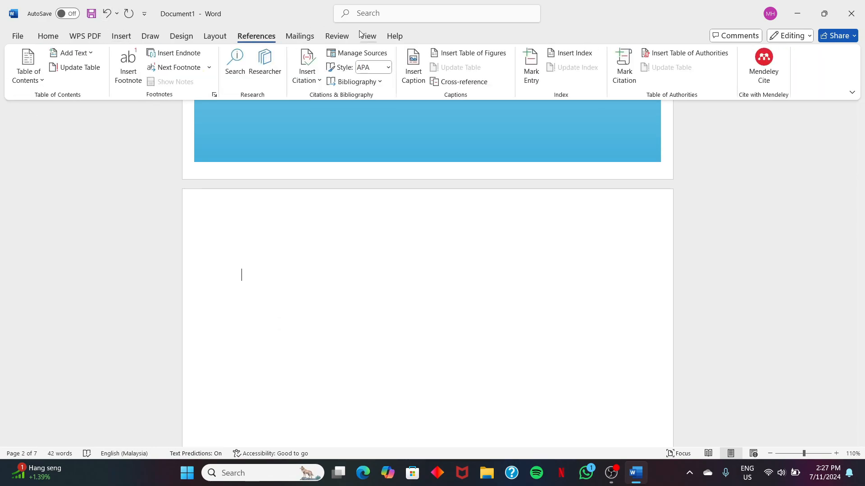
{"action": "left_click", "coordinate": [36, 84]}
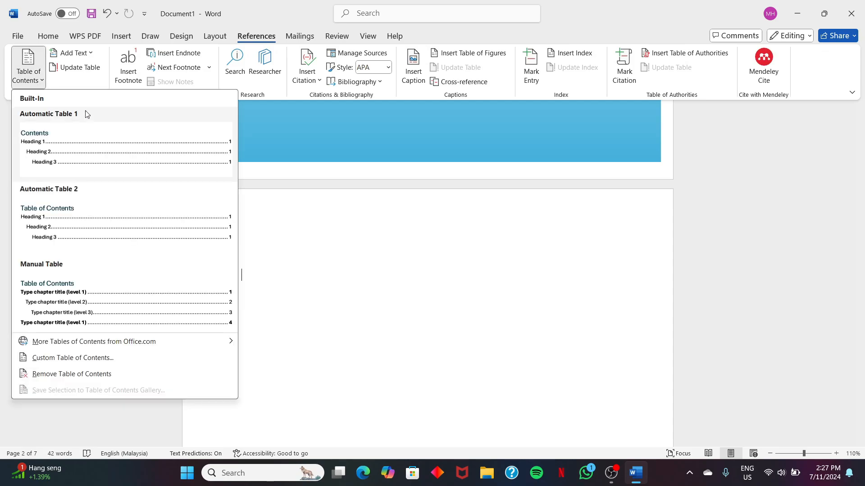
{"action": "left_click", "coordinate": [92, 140]}
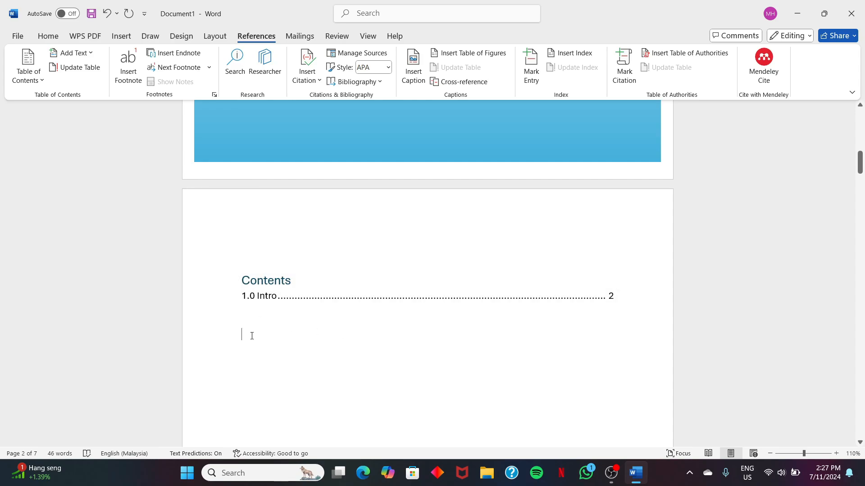
Update the entire table of contents, not only its page numbers.
{"action": "left_click", "coordinate": [284, 280]}
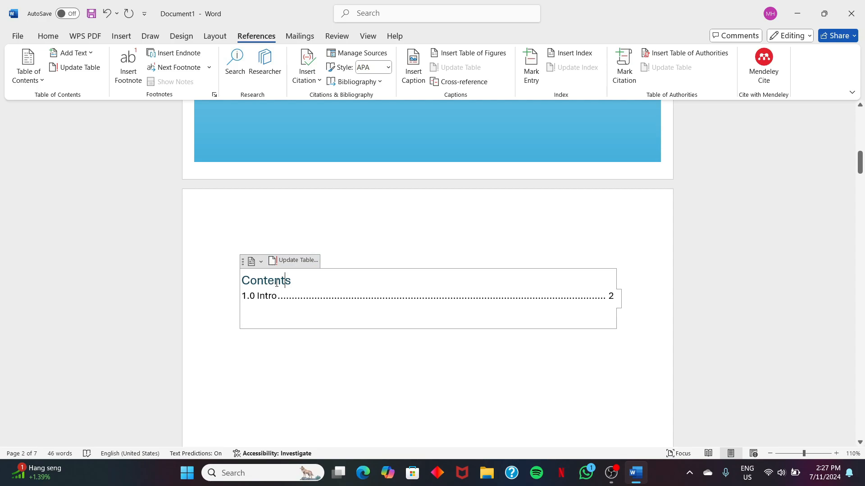
{"action": "left_click", "coordinate": [307, 261]}
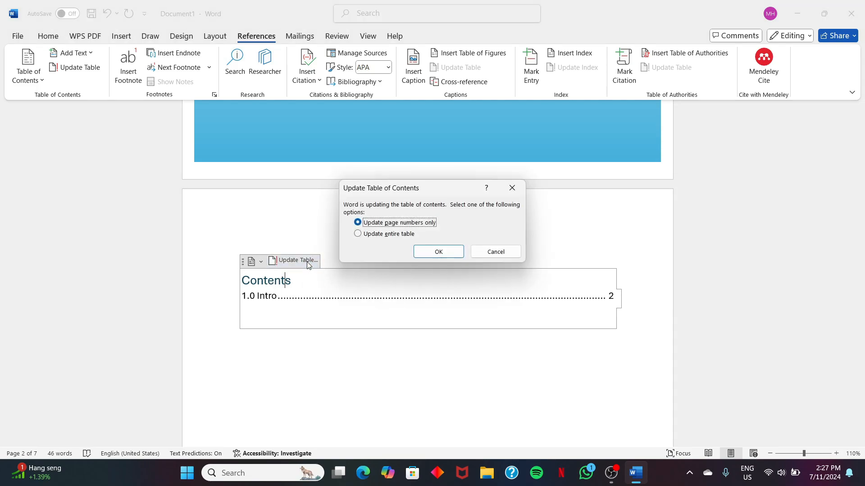
{"action": "left_click", "coordinate": [356, 234]}
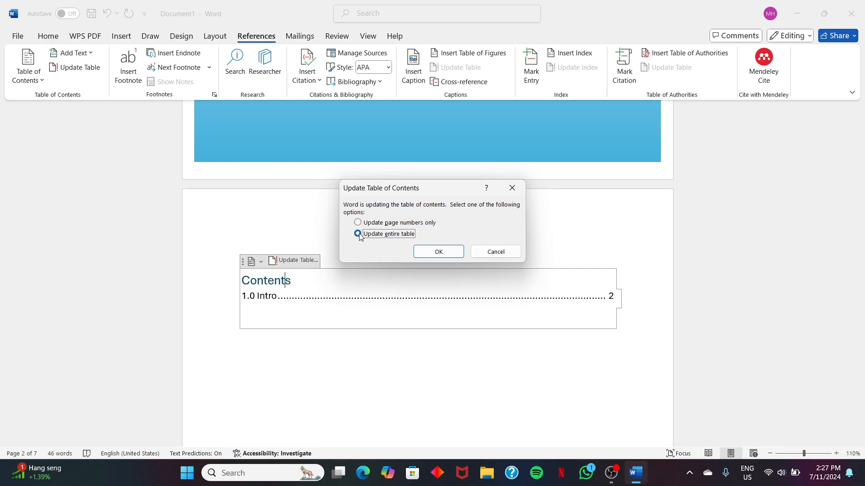
{"action": "left_click", "coordinate": [451, 252]}
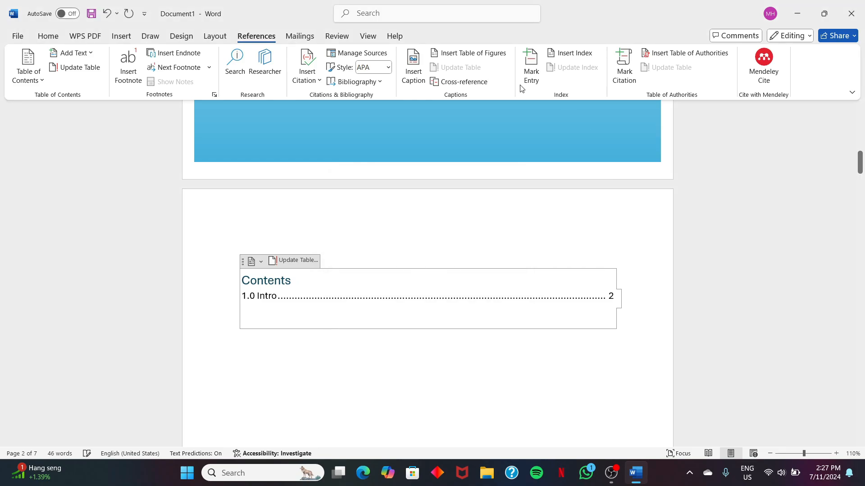
Create a new book source for a citation at the start of the last page and enter the authors' names as corporate author.
{"action": "scroll", "coordinate": [428, 282], "scroll_direction": "down", "scroll_amount": 10}
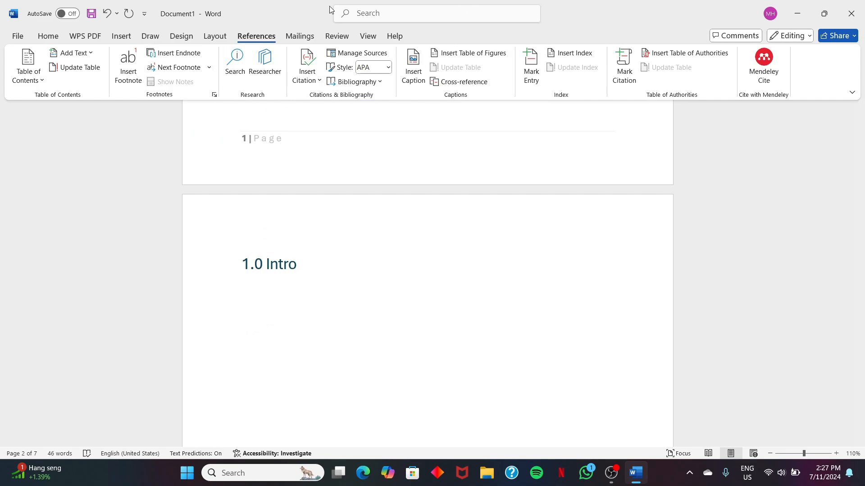
{"action": "scroll", "coordinate": [422, 202], "scroll_direction": "down", "scroll_amount": 10}
{"action": "scroll", "coordinate": [422, 203], "scroll_direction": "down", "scroll_amount": 15}
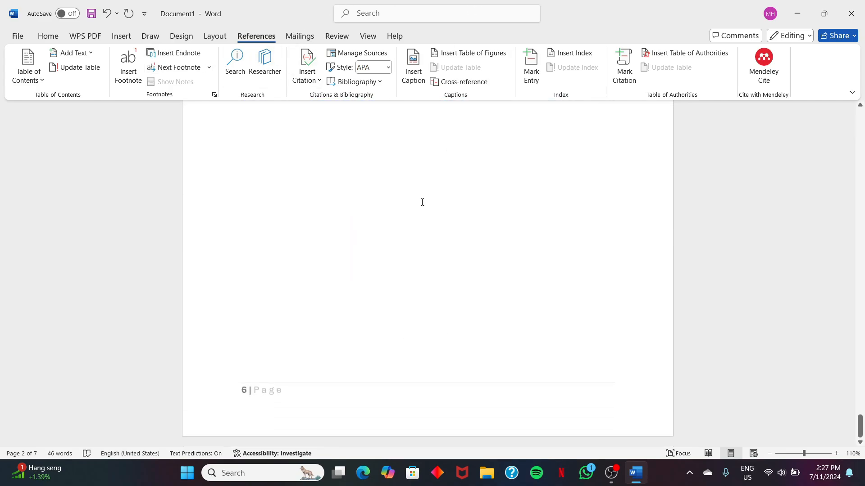
{"action": "scroll", "coordinate": [422, 202], "scroll_direction": "down", "scroll_amount": 4}
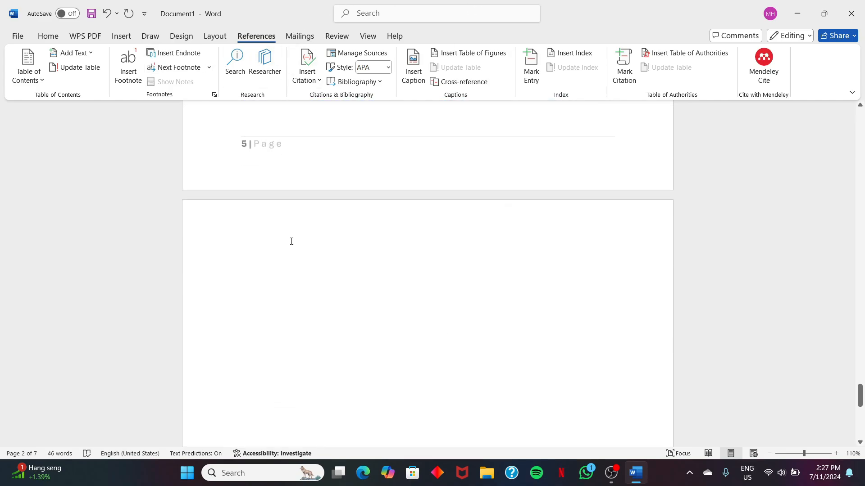
{"action": "left_click", "coordinate": [308, 63]}
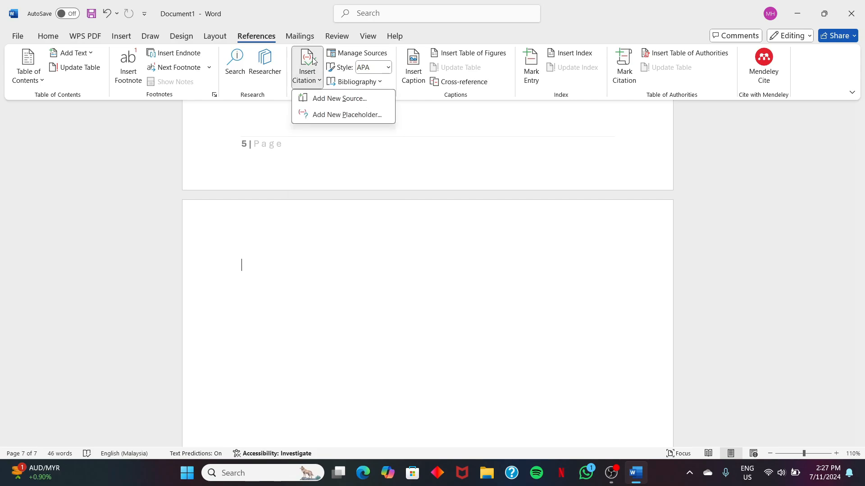
{"action": "left_click", "coordinate": [327, 100]}
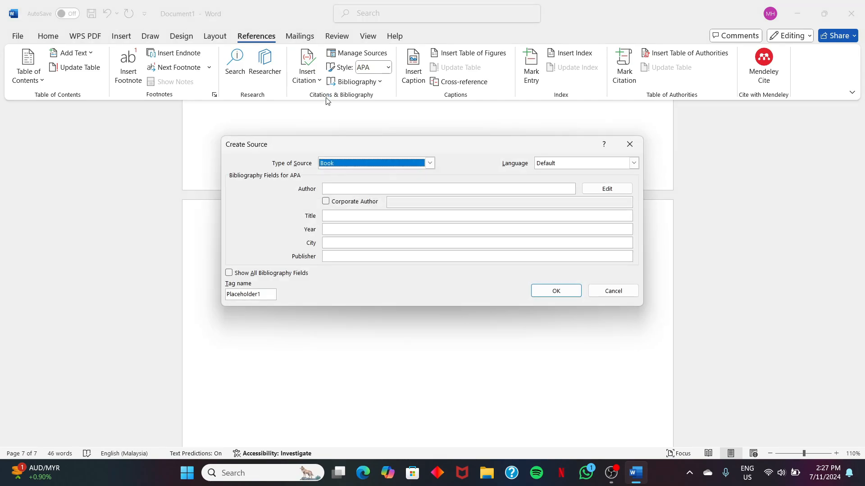
{"action": "left_click", "coordinate": [350, 190]}
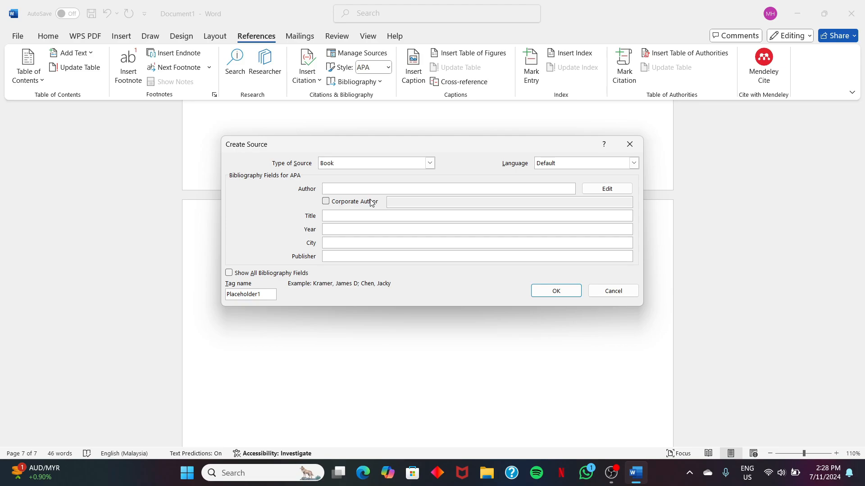
{"action": "type", "text": "Kr"}
{"action": "left_click", "coordinate": [326, 201]}
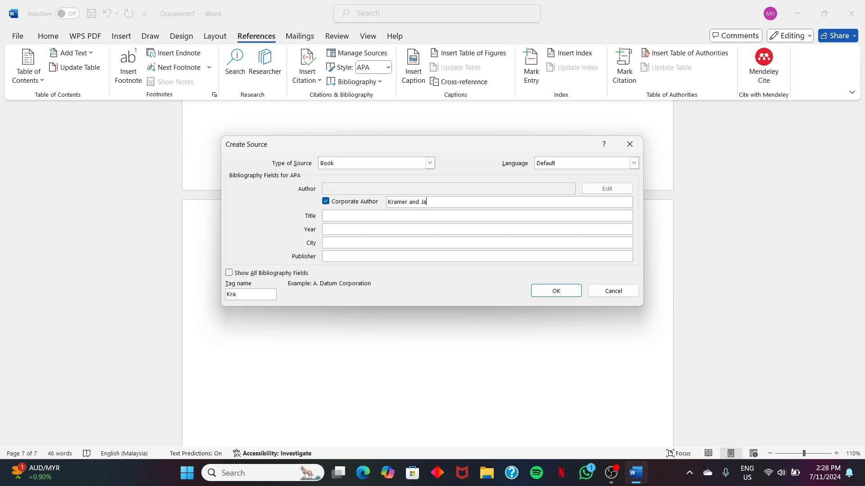
Give the source the title "A Duck" and the year 2023, check the other source types, and insert the citation as a Book.
{"action": "left_click", "coordinate": [382, 216]}
{"action": "left_click", "coordinate": [350, 231]}
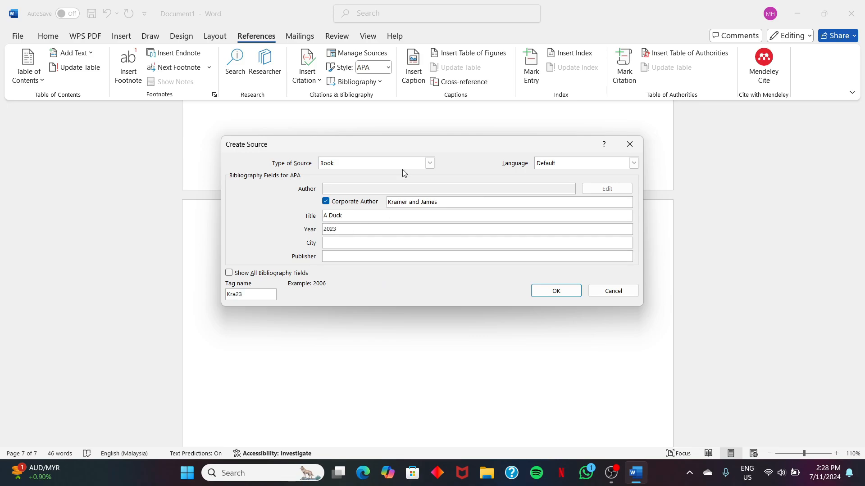
{"action": "left_click", "coordinate": [430, 163]}
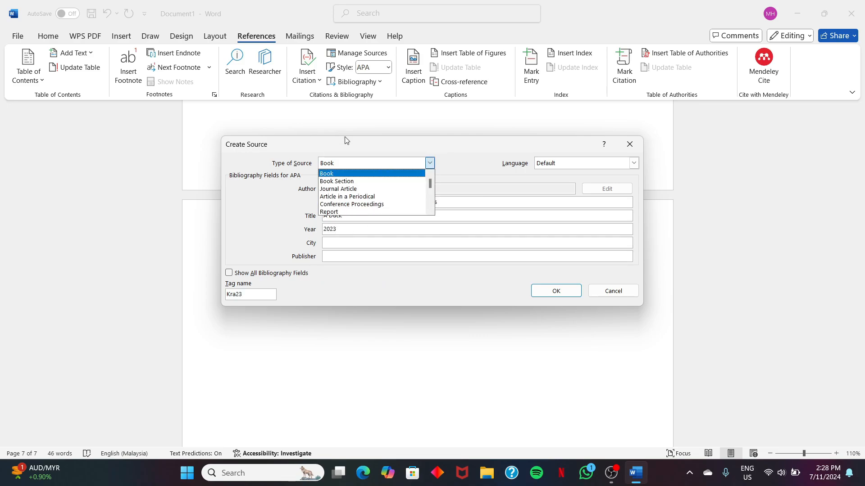
{"action": "scroll", "coordinate": [373, 196], "scroll_direction": "down", "scroll_amount": 1}
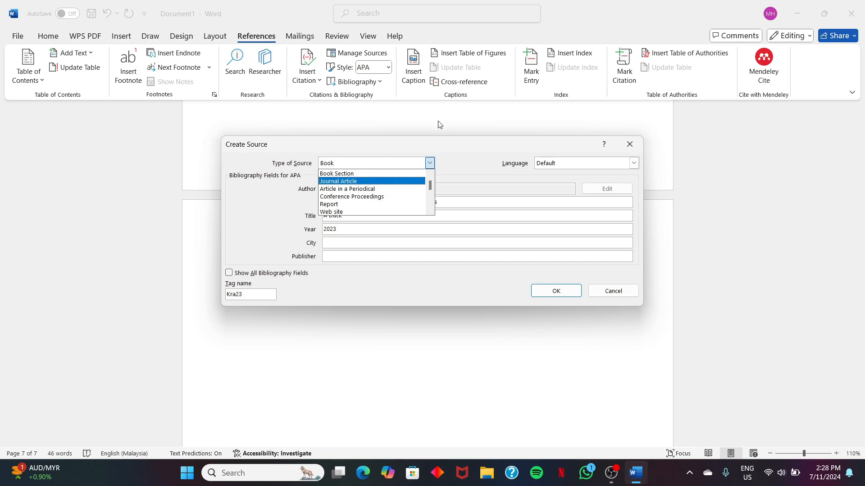
{"action": "left_click", "coordinate": [434, 162]}
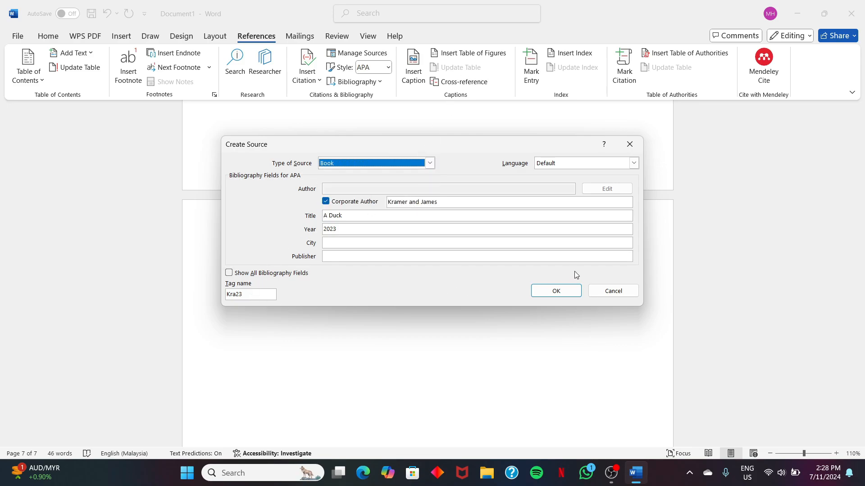
{"action": "left_click", "coordinate": [556, 291]}
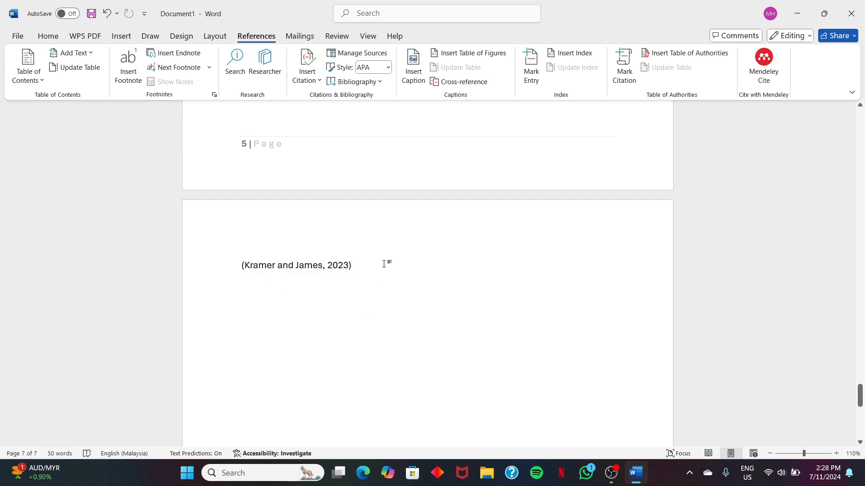
Insert a built-in References list below the citation on the last page and update its citations and bibliography.
{"action": "scroll", "coordinate": [379, 213], "scroll_direction": "down", "scroll_amount": 6}
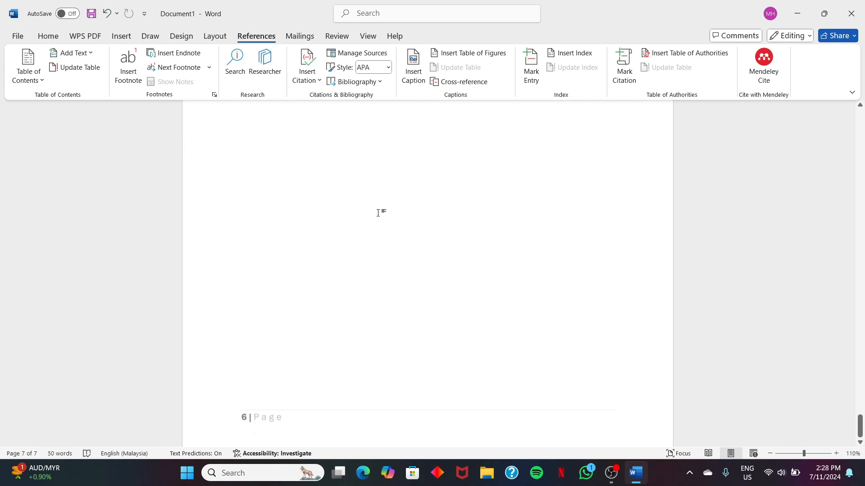
{"action": "scroll", "coordinate": [378, 213], "scroll_direction": "up", "scroll_amount": 5}
{"action": "scroll", "coordinate": [379, 213], "scroll_direction": "up", "scroll_amount": 15}
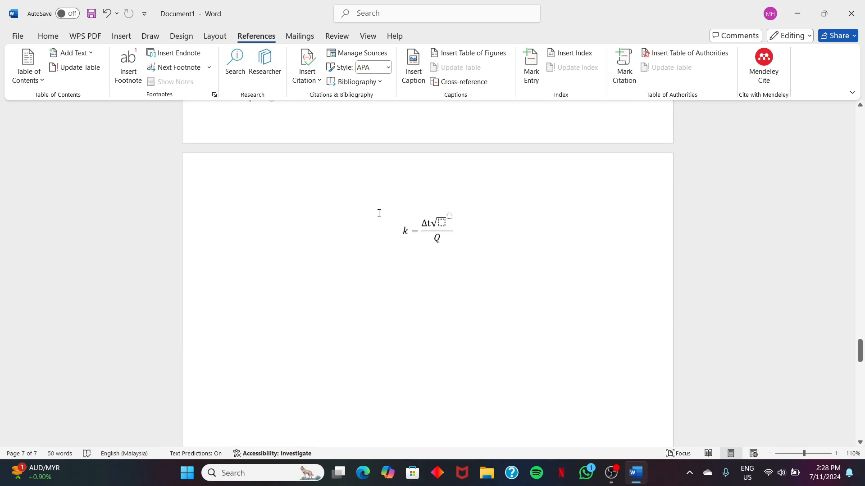
{"action": "scroll", "coordinate": [321, 312], "scroll_direction": "down", "scroll_amount": 1}
{"action": "scroll", "coordinate": [322, 312], "scroll_direction": "down", "scroll_amount": 16}
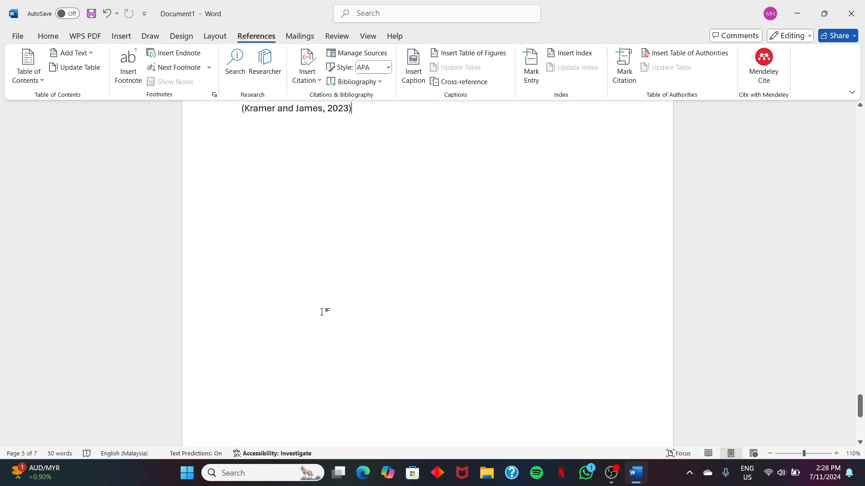
{"action": "scroll", "coordinate": [322, 310], "scroll_direction": "up", "scroll_amount": 4}
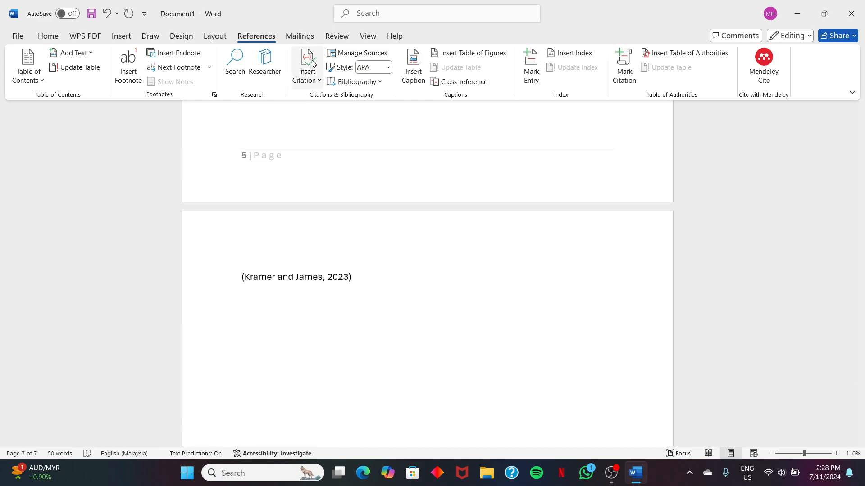
{"action": "left_click", "coordinate": [363, 85]}
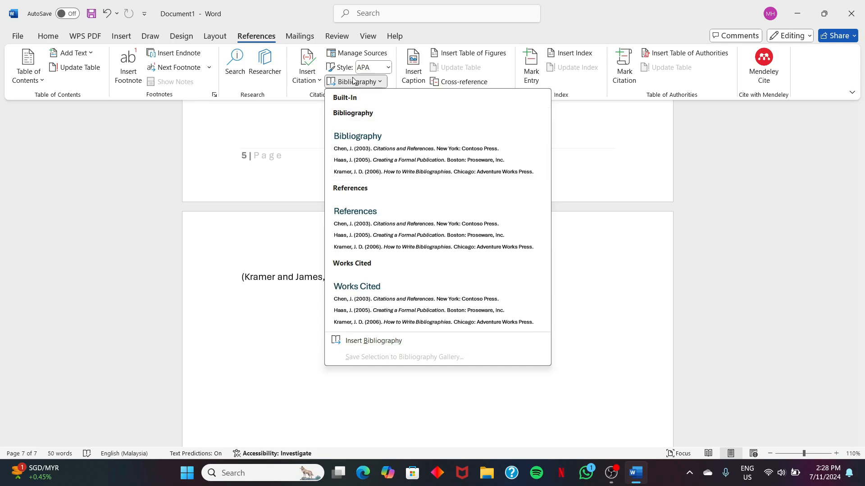
{"action": "left_click", "coordinate": [363, 221]}
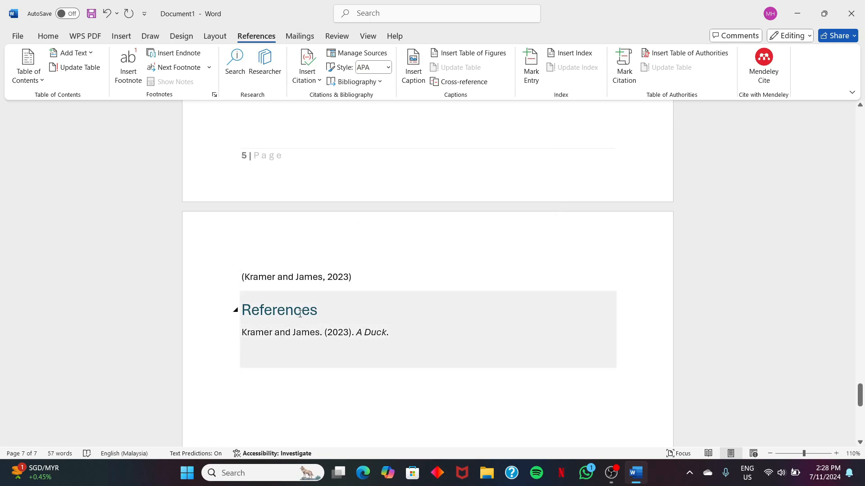
{"action": "left_click", "coordinate": [298, 299]}
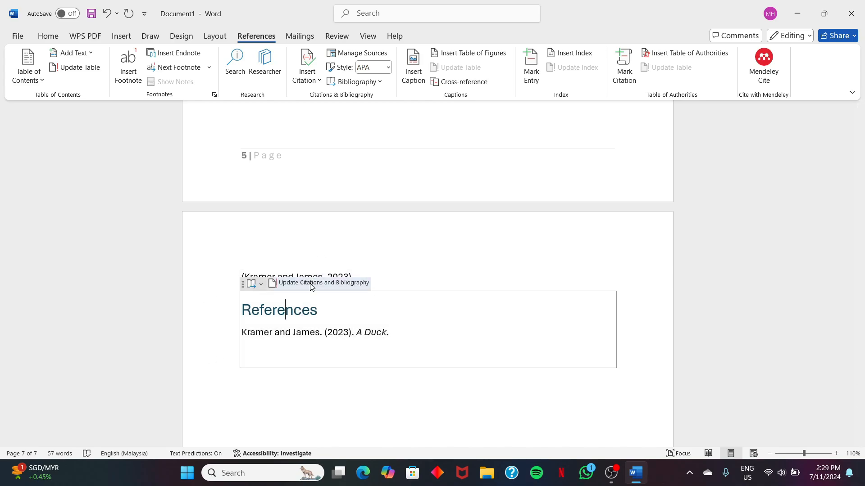
{"action": "left_click", "coordinate": [310, 284]}
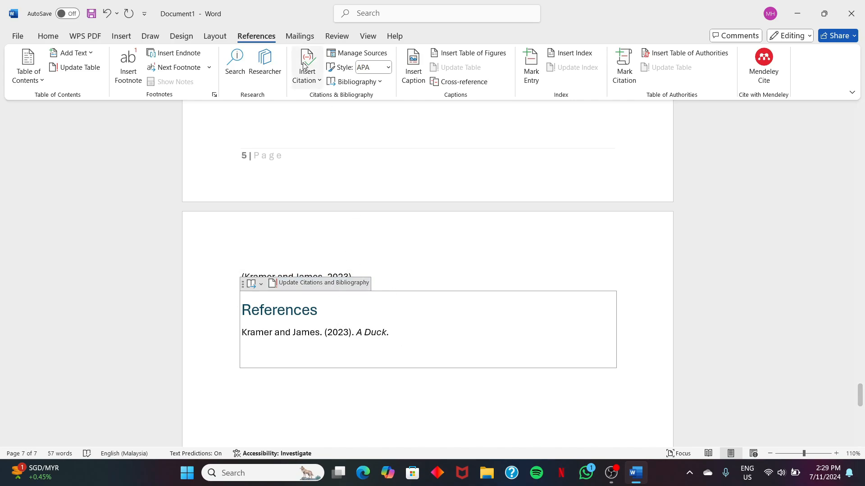
{"action": "scroll", "coordinate": [365, 232], "scroll_direction": "up", "scroll_amount": 1}
{"action": "scroll", "coordinate": [382, 236], "scroll_direction": "down", "scroll_amount": 8}
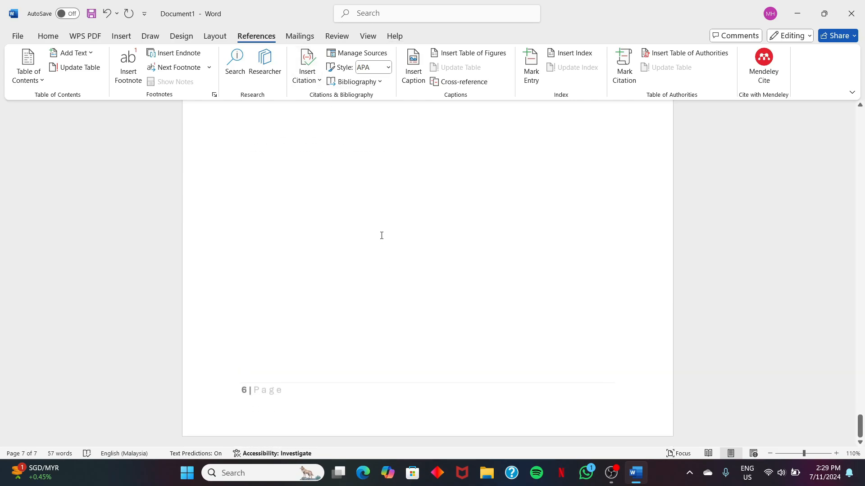
{"action": "scroll", "coordinate": [381, 236], "scroll_direction": "up", "scroll_amount": 3}
{"action": "left_click", "coordinate": [400, 189]}
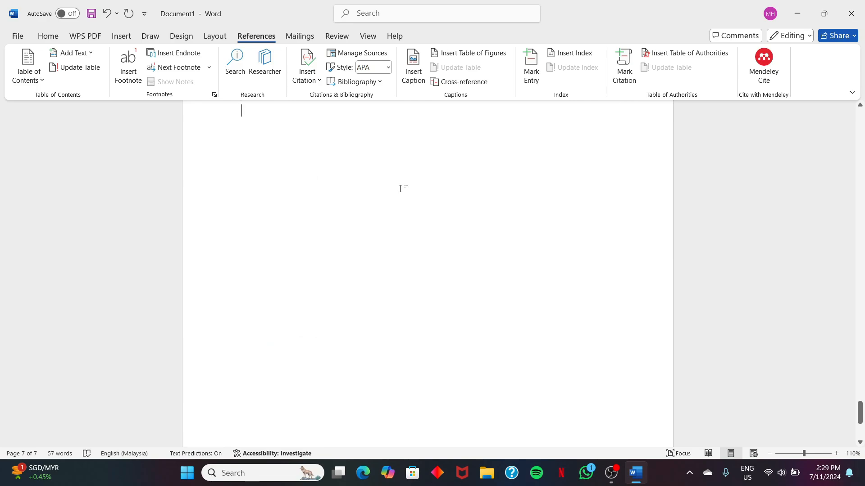
{"action": "scroll", "coordinate": [363, 137], "scroll_direction": "up", "scroll_amount": 20}
{"action": "scroll", "coordinate": [363, 138], "scroll_direction": "down", "scroll_amount": 20}
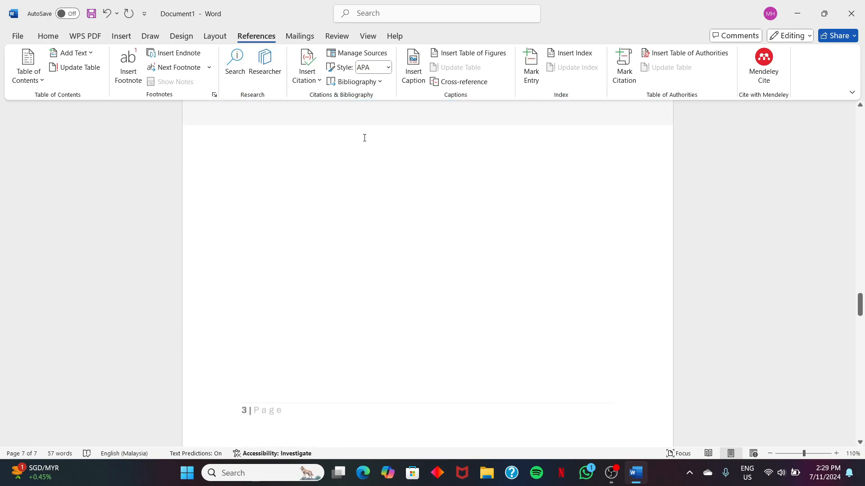
Export the document as a PDF named Content1 to the Documents folder with standard optimization.
{"action": "left_click", "coordinate": [20, 33]}
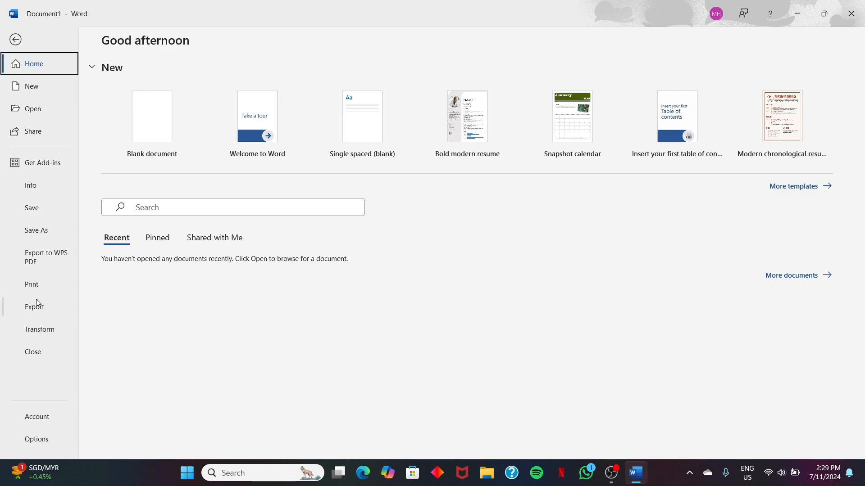
{"action": "left_click", "coordinate": [34, 306]}
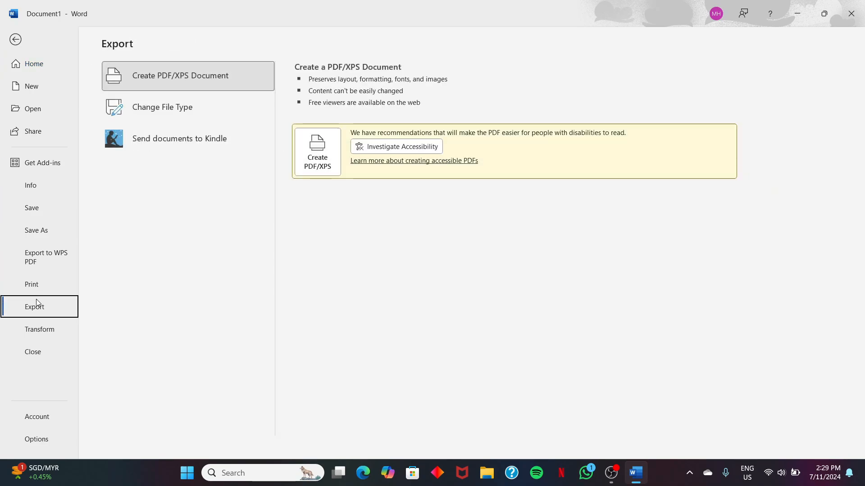
{"action": "left_click", "coordinate": [334, 161]}
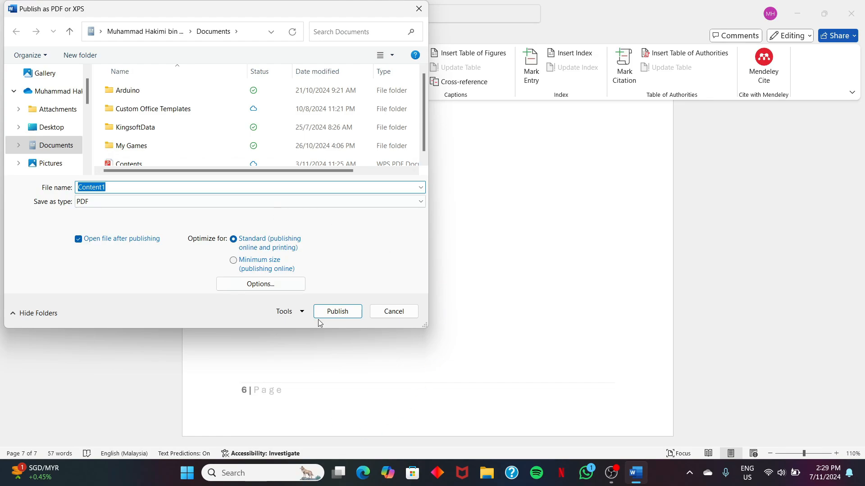
{"action": "left_click", "coordinate": [338, 312]}
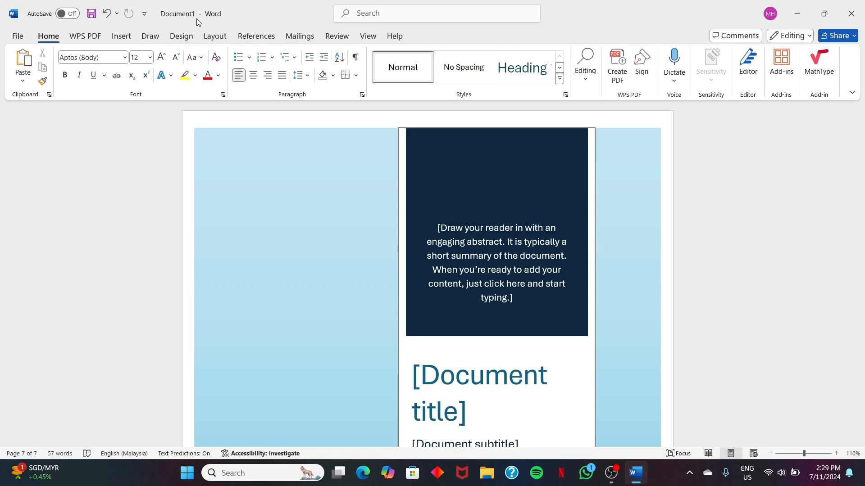
Add the Print Preview and Print command to the Quick Access Toolbar.
{"action": "scroll", "coordinate": [406, 391], "scroll_direction": "down", "scroll_amount": 20}
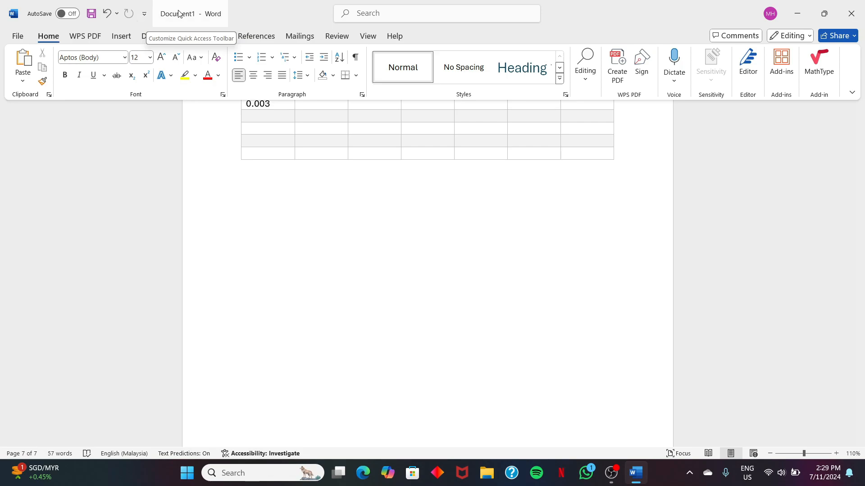
{"action": "left_click", "coordinate": [145, 14]}
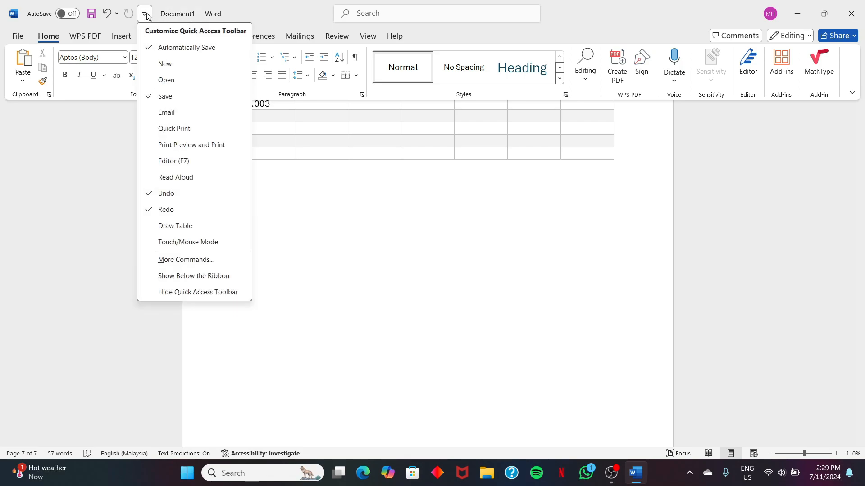
{"action": "left_click", "coordinate": [184, 147]}
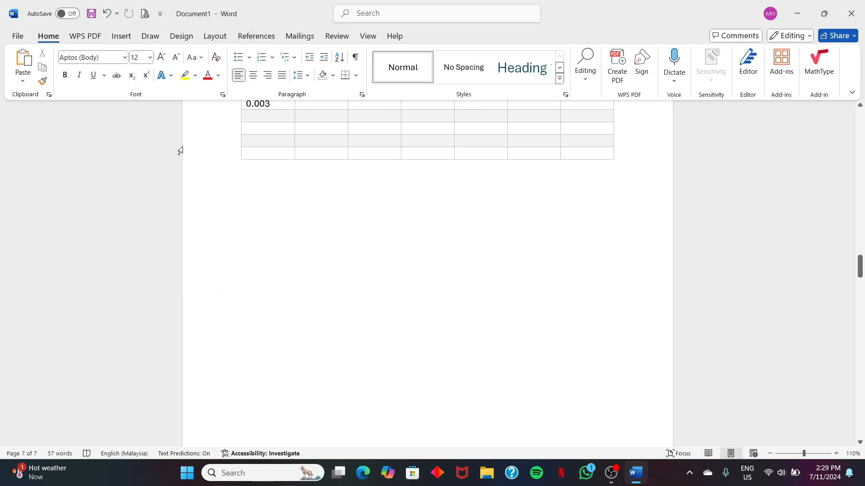
Open the print preview of the document and review its pages from the cover to the references.
{"action": "left_click", "coordinate": [145, 15]}
{"action": "scroll", "coordinate": [399, 247], "scroll_direction": "down", "scroll_amount": 3}
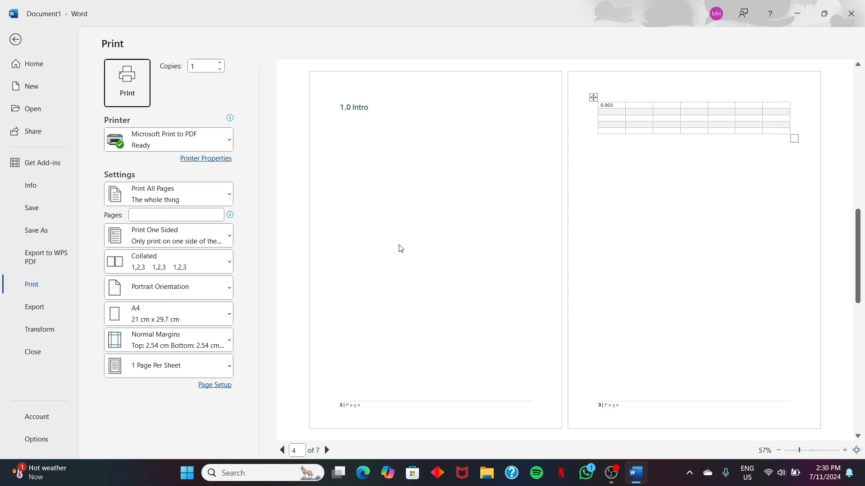
{"action": "scroll", "coordinate": [399, 248], "scroll_direction": "up", "scroll_amount": 5}
{"action": "scroll", "coordinate": [398, 248], "scroll_direction": "down", "scroll_amount": 5}
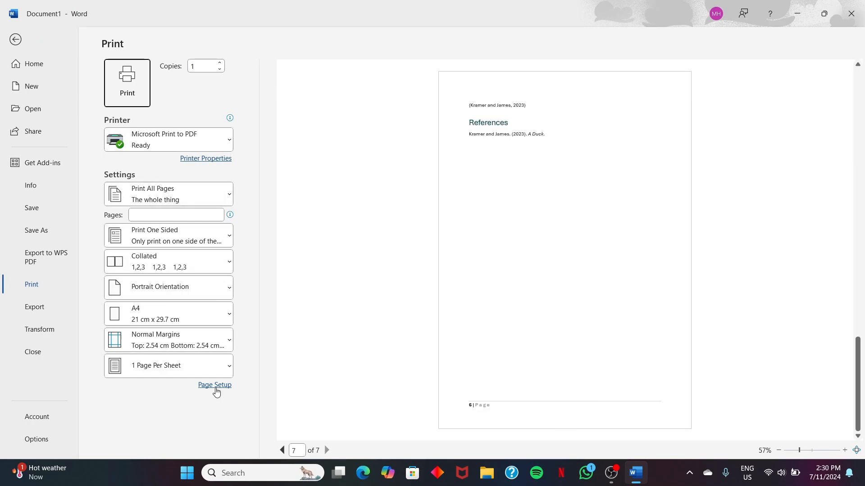
{"action": "scroll", "coordinate": [619, 90], "scroll_direction": "up", "scroll_amount": 6}
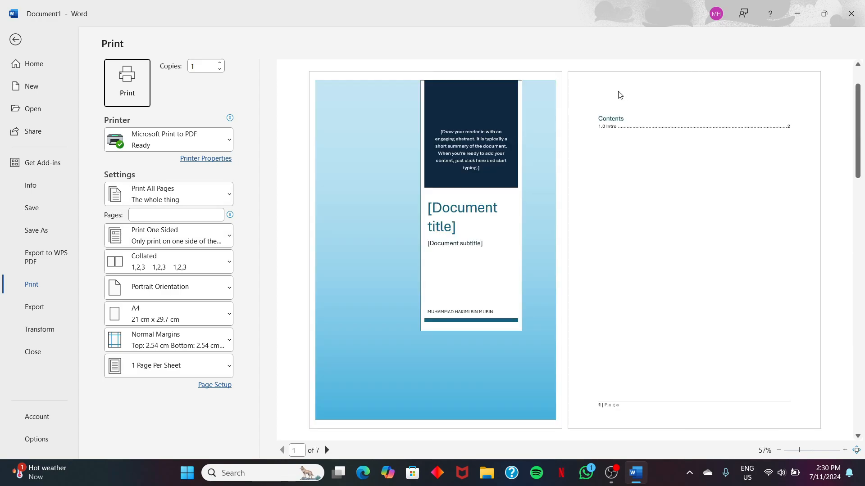
Close the print preview together with the document window.
{"action": "left_click", "coordinate": [851, 13]}
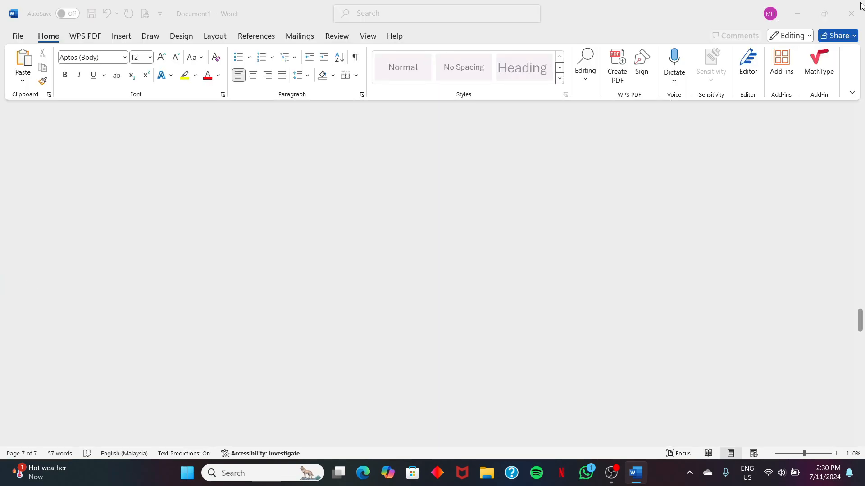
{"action": "left_click", "coordinate": [475, 366]}
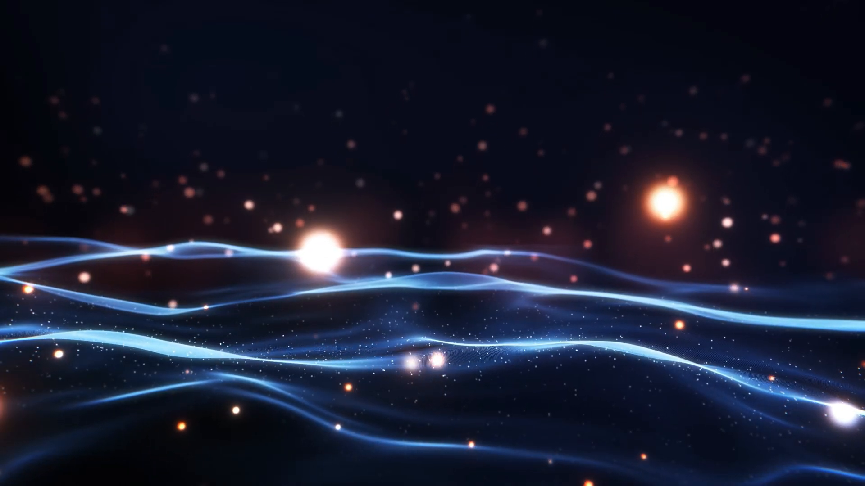